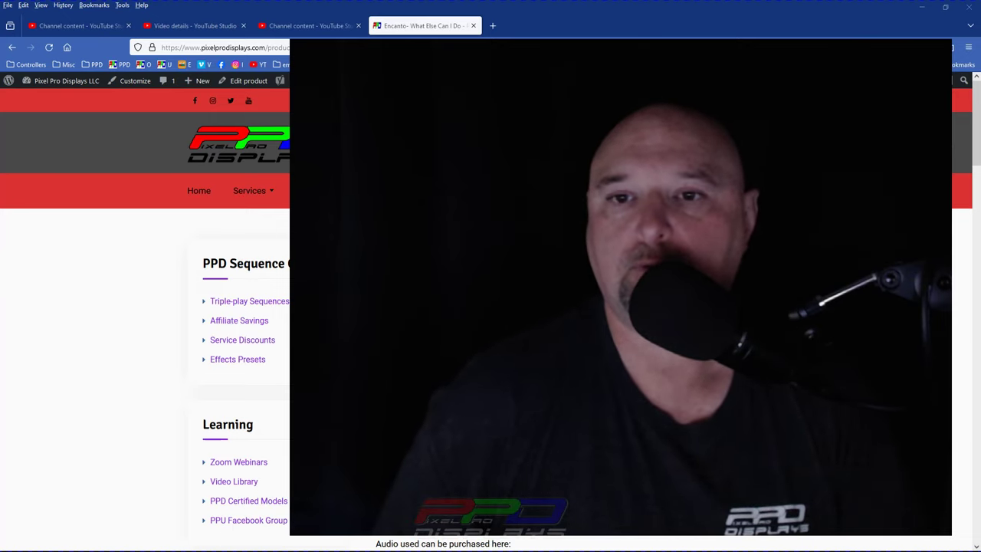
# - Switch from Firefox to the Word document of xLights sequence import instructions
pyautogui.hotkey('alt', 'Tab')
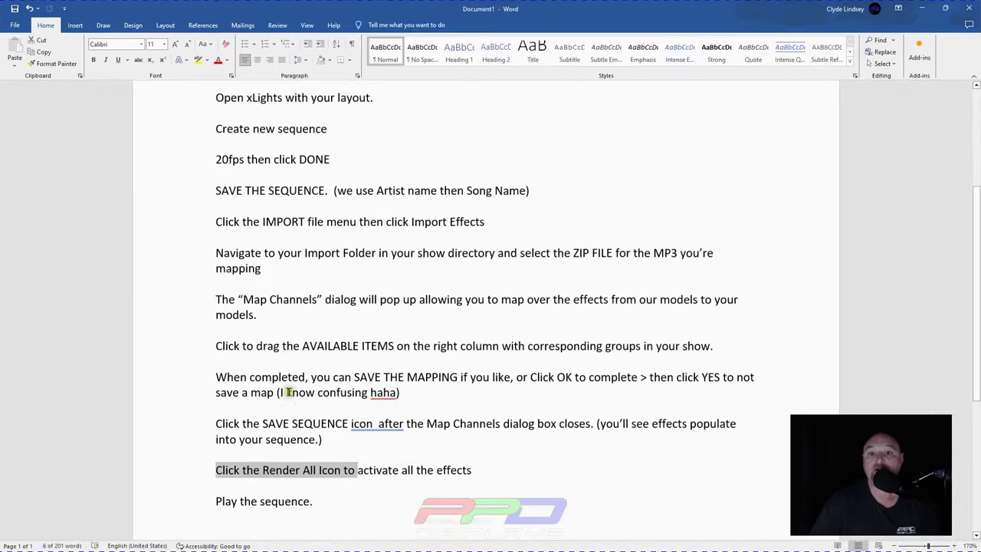
# - Scroll back up through the import-and-mapping instructions in the Word document
pyautogui.scroll(5, 315, 401)
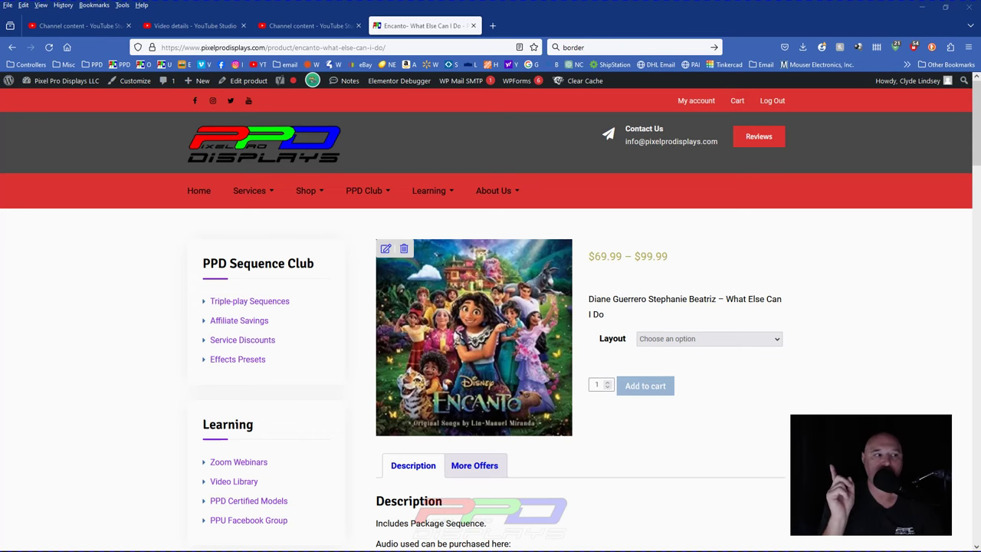
# - Look over the Encanto product description and Pro Layout video, then open the AdBlocker Ultimate panel
pyautogui.scroll(-1, 680, 376)
pyautogui.scroll(1, 670, 352)
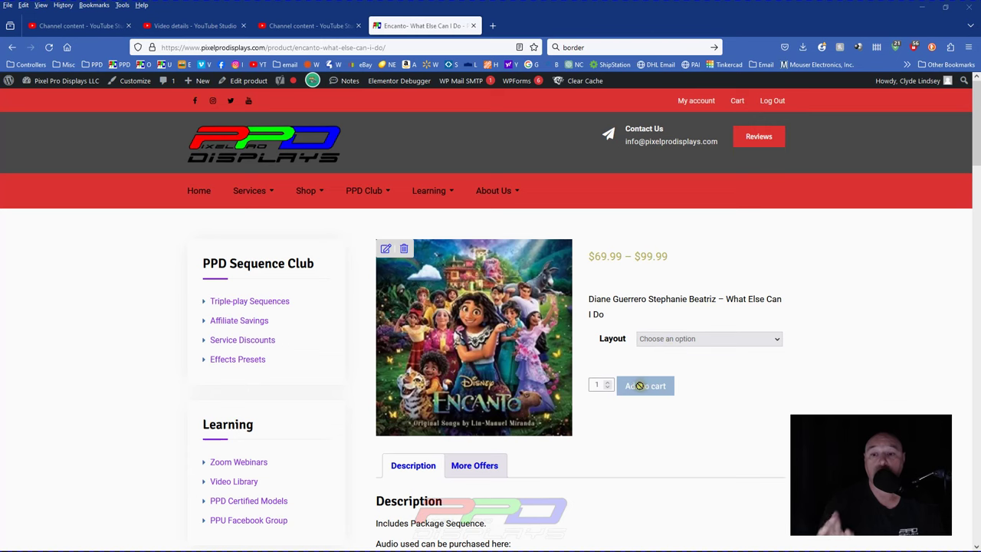
pyautogui.scroll(-2, 655, 381)
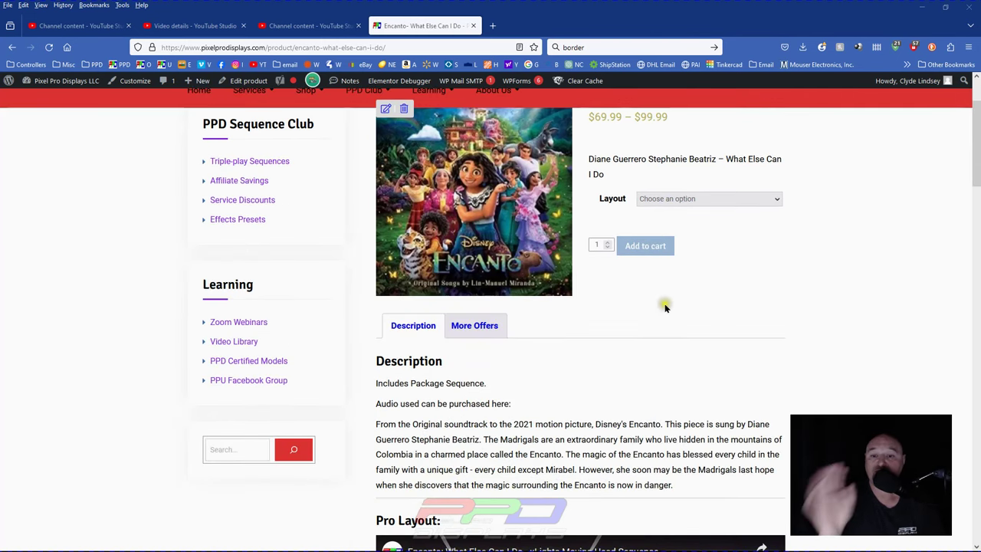
pyautogui.scroll(1, 666, 311)
pyautogui.scroll(-2, 665, 321)
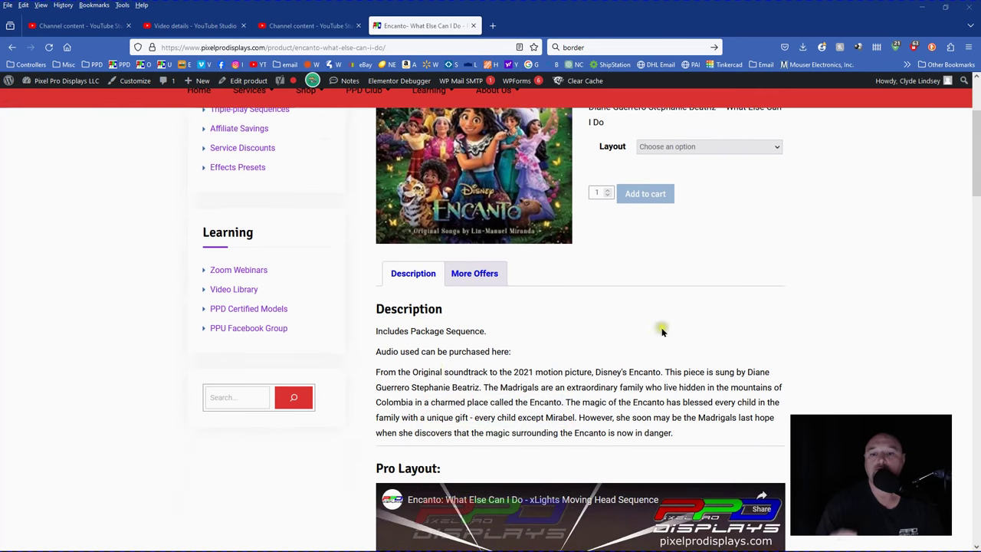
pyautogui.scroll(-1, 414, 307)
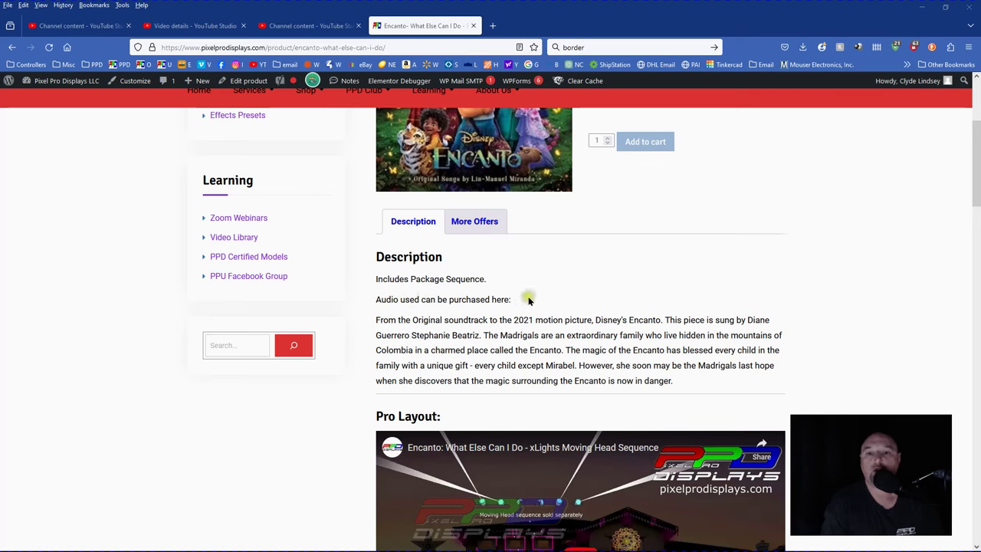
pyautogui.scroll(-1, 847, 135)
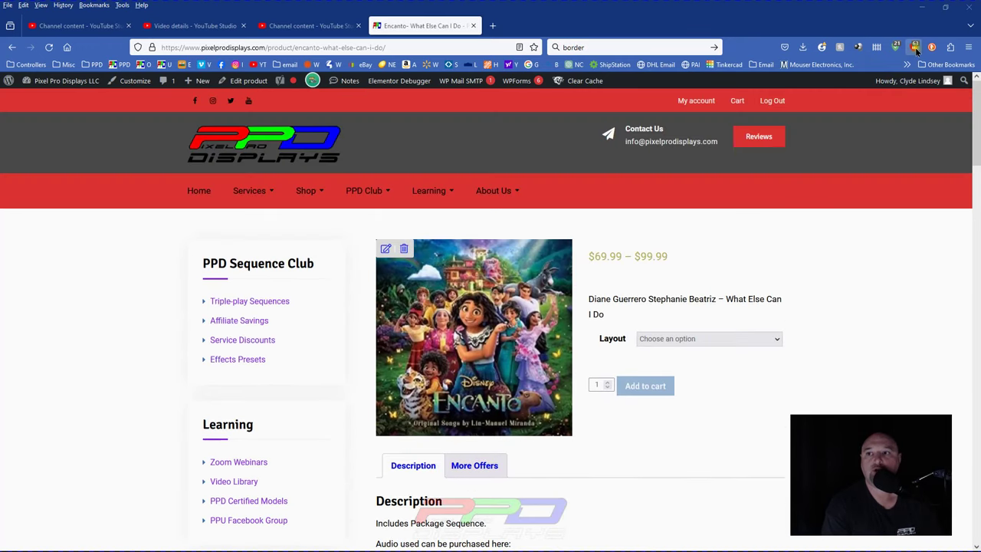
pyautogui.click(914, 48)
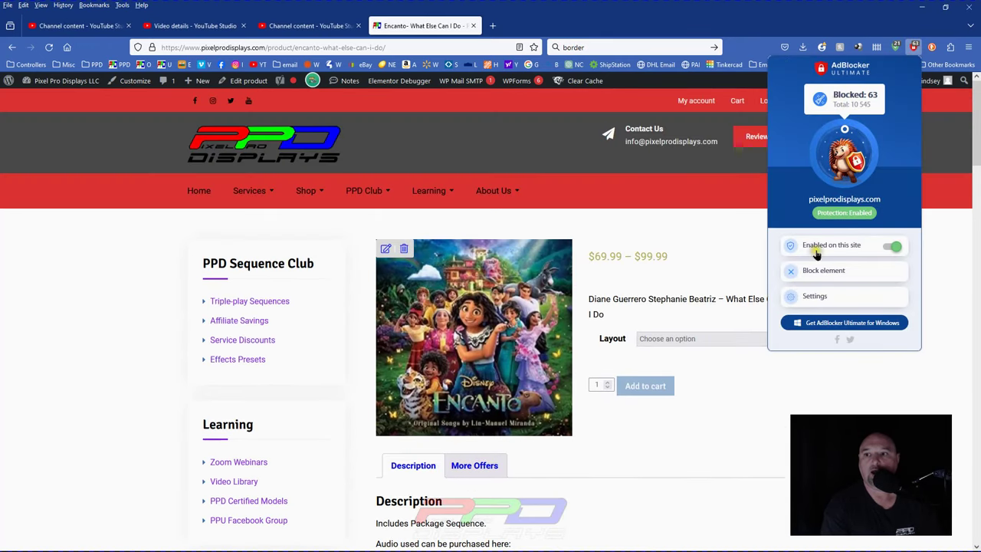
# - Disable AdBlocker on pixelprodisplays.com so the Amazon audio listing loads, then scroll to the top
pyautogui.click(893, 246)
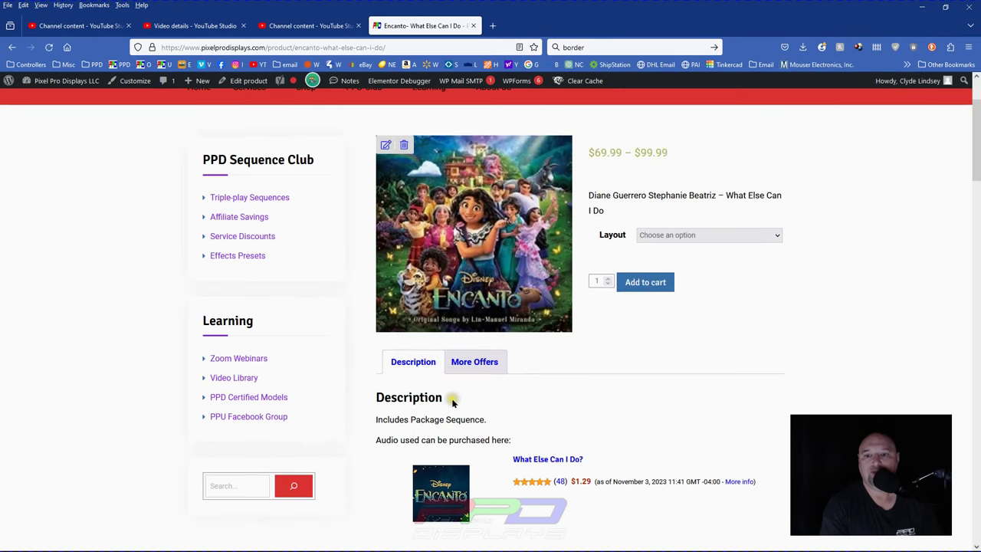
pyautogui.moveTo(520, 390)
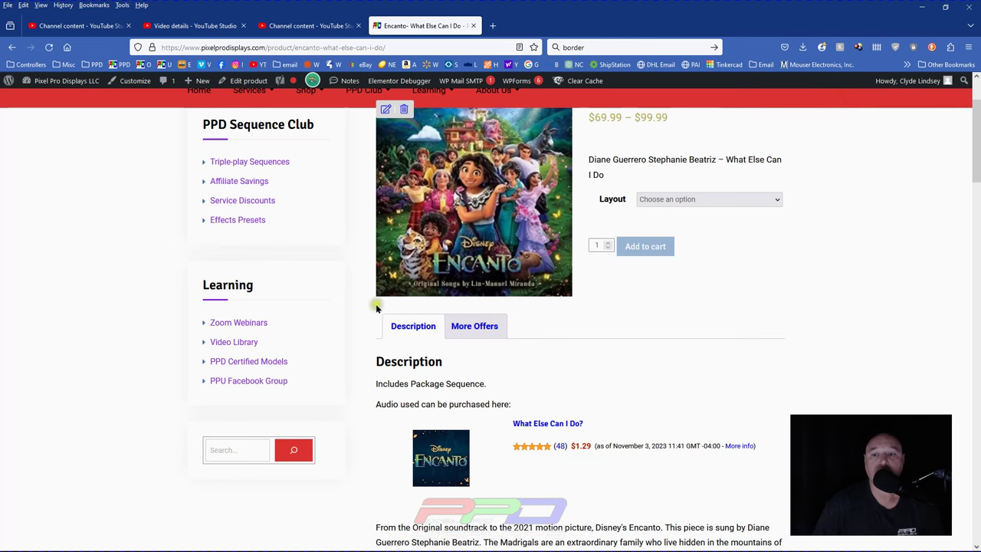
pyautogui.moveTo(440, 458)
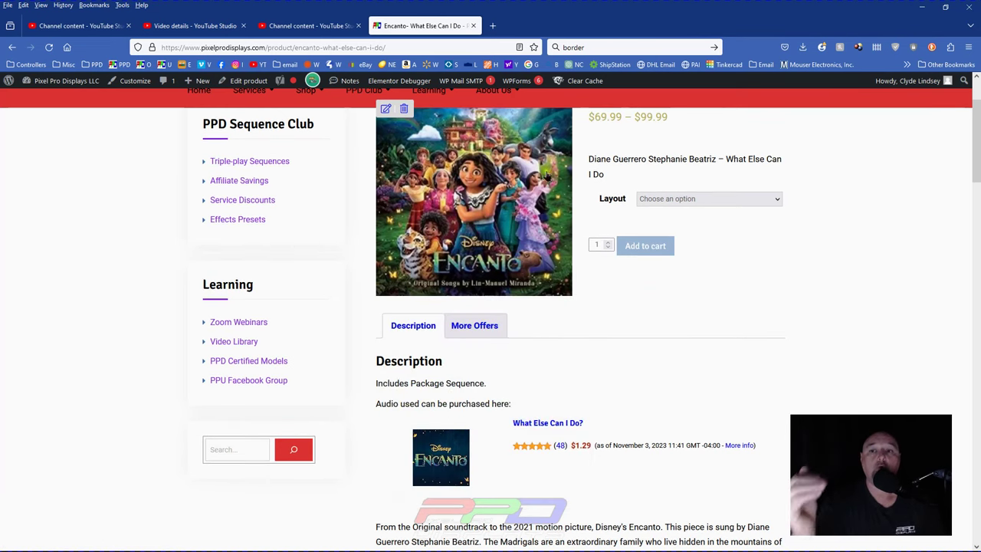
pyautogui.scroll(2, 512, 262)
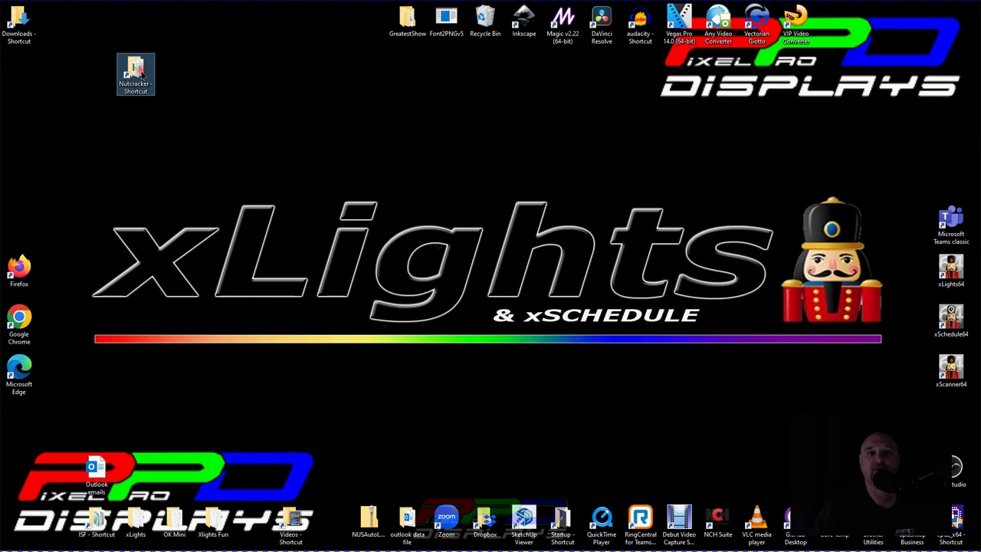
# - Copy the Encanto-What-Else-Can-I-Do_Pro-Layout zip from the Downloads folder
pyautogui.doubleClick(18, 23)
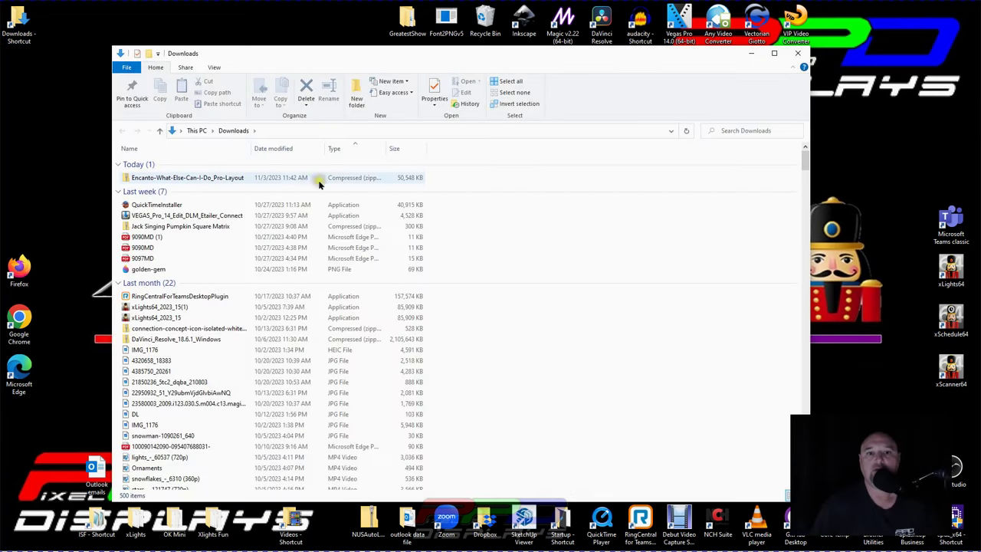
pyautogui.click(131, 177)
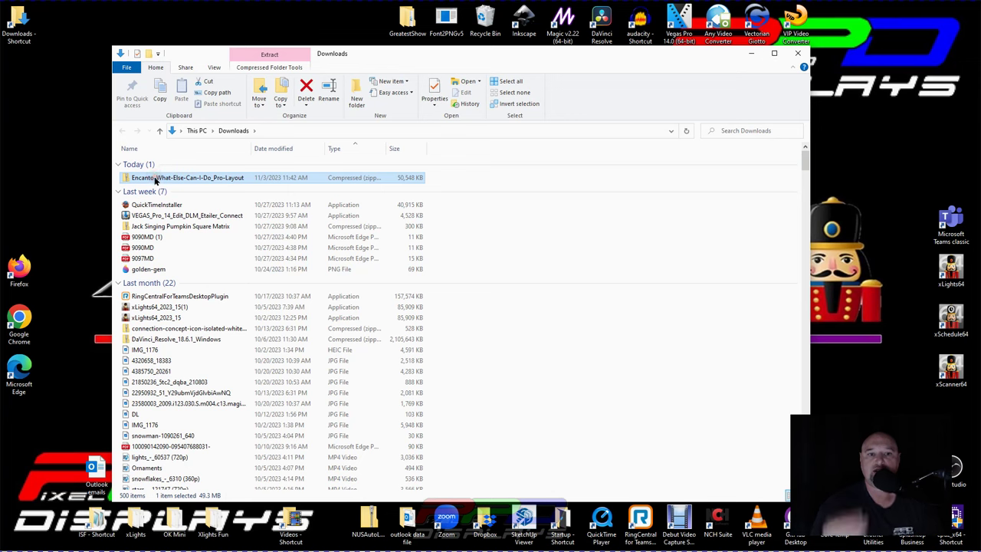
pyautogui.rightClick(167, 182)
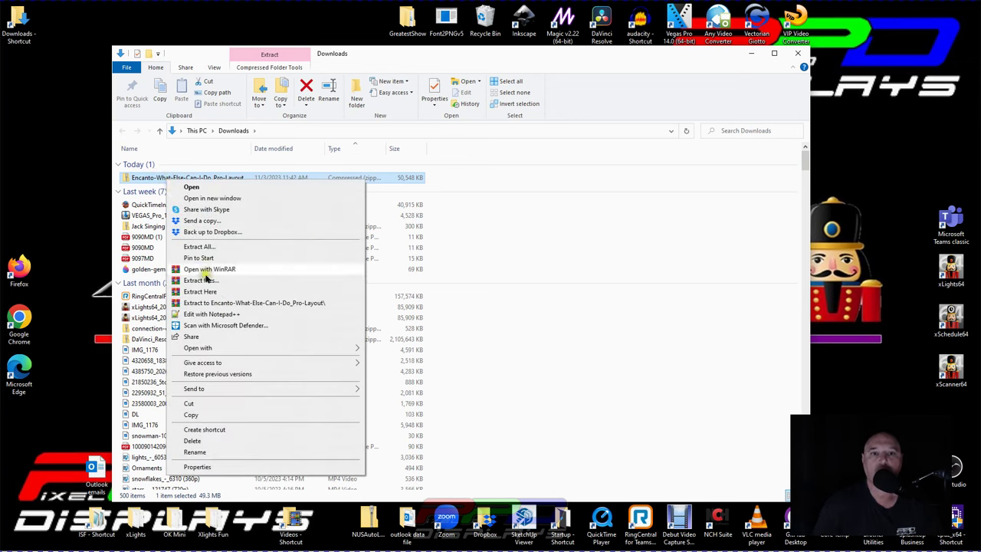
pyautogui.click(191, 414)
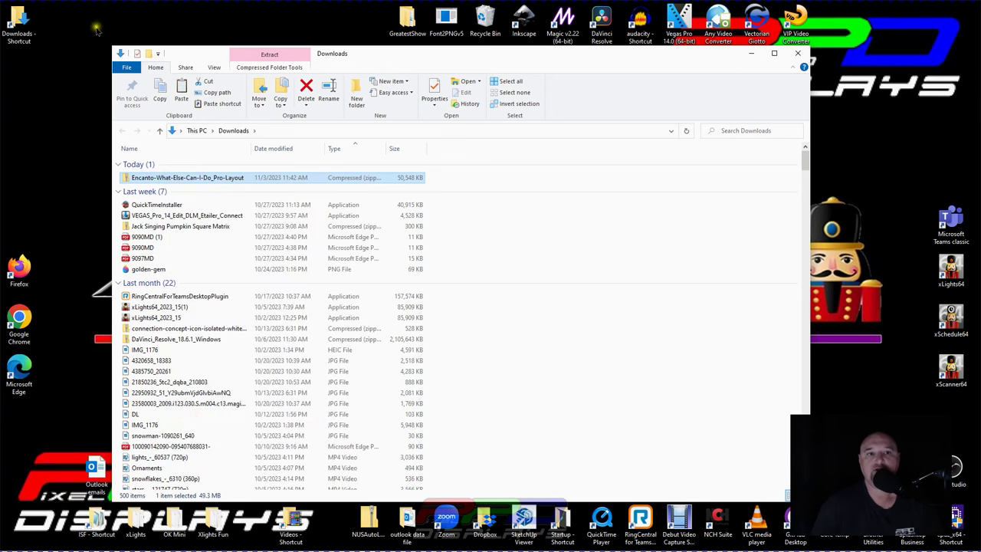
pyautogui.click(798, 53)
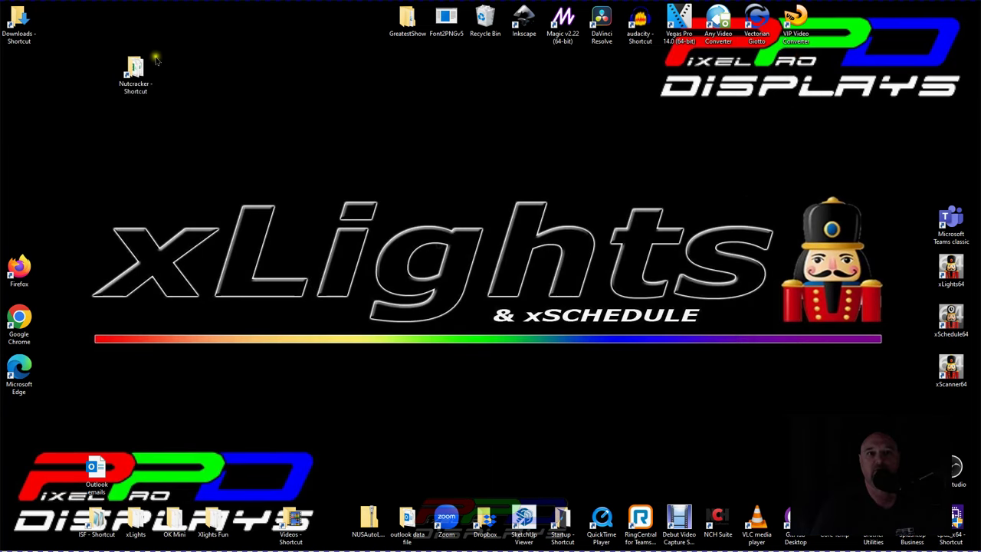
# - Paste the Encanto zip into Nutcracker's Import folder, then return to the Nutcracker folder
pyautogui.doubleClick(138, 70)
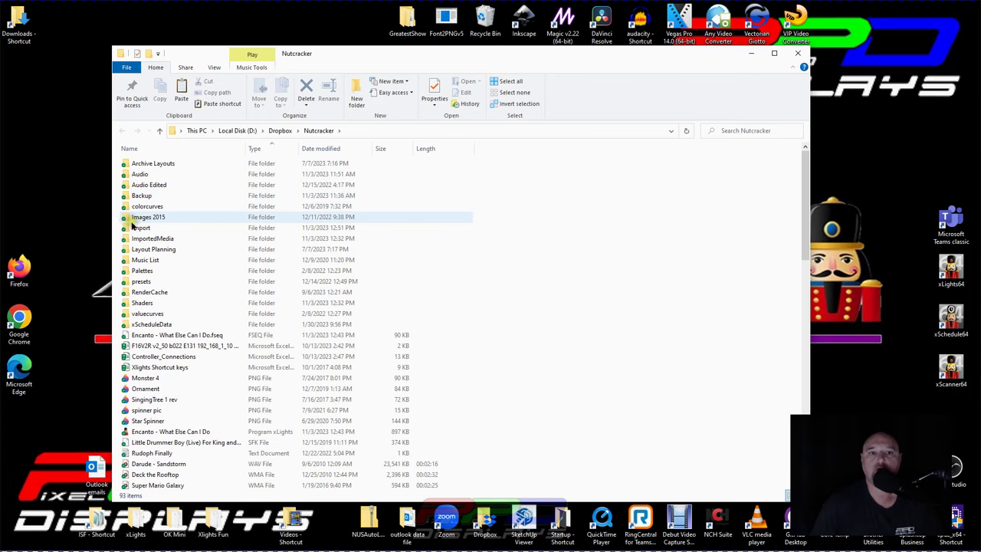
pyautogui.click(127, 230)
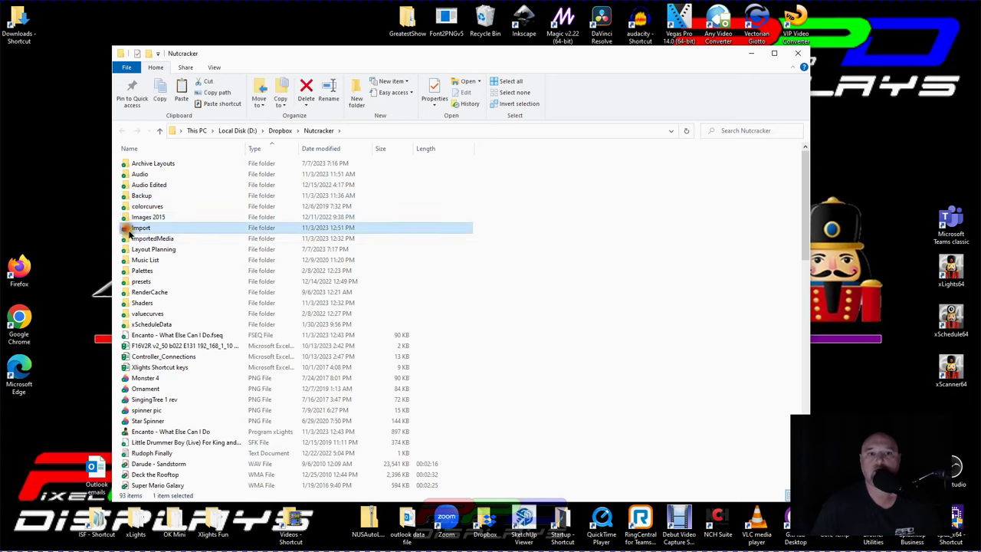
pyautogui.doubleClick(214, 231)
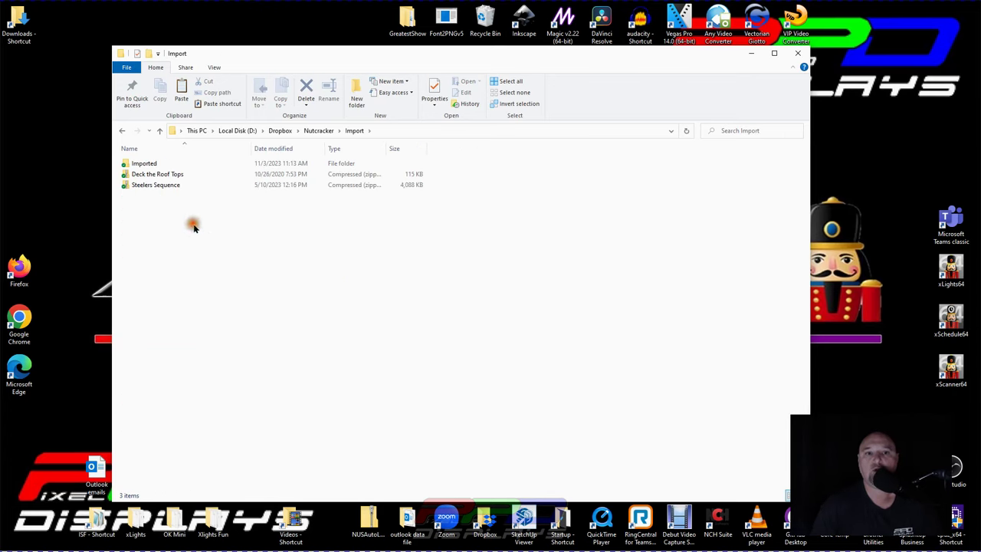
pyautogui.rightClick(194, 227)
pyautogui.click(211, 295)
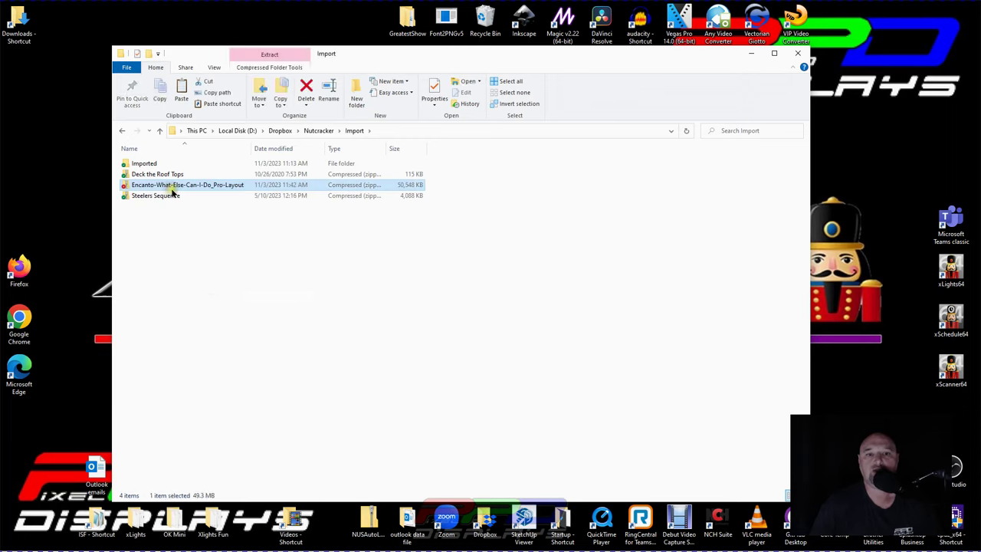
pyautogui.click(176, 239)
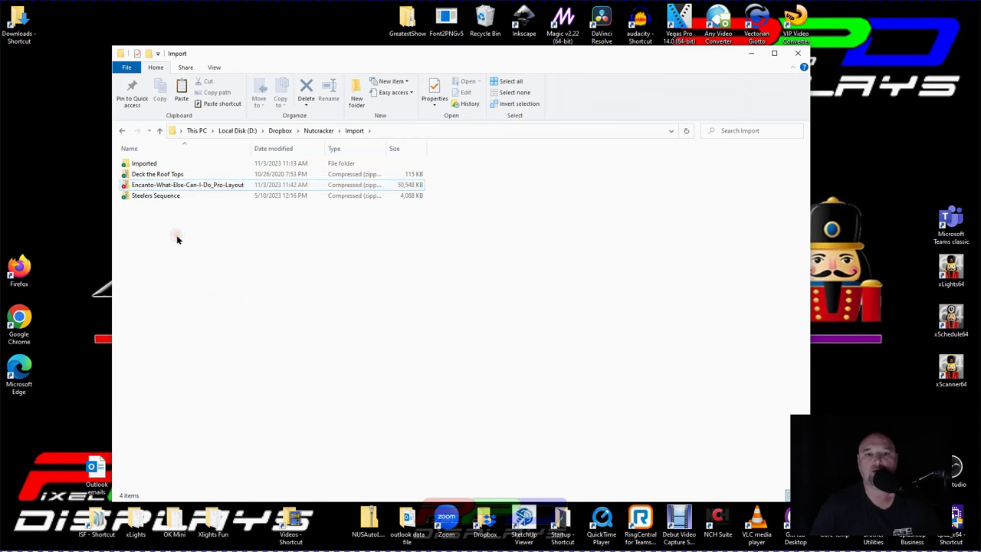
pyautogui.click(157, 197)
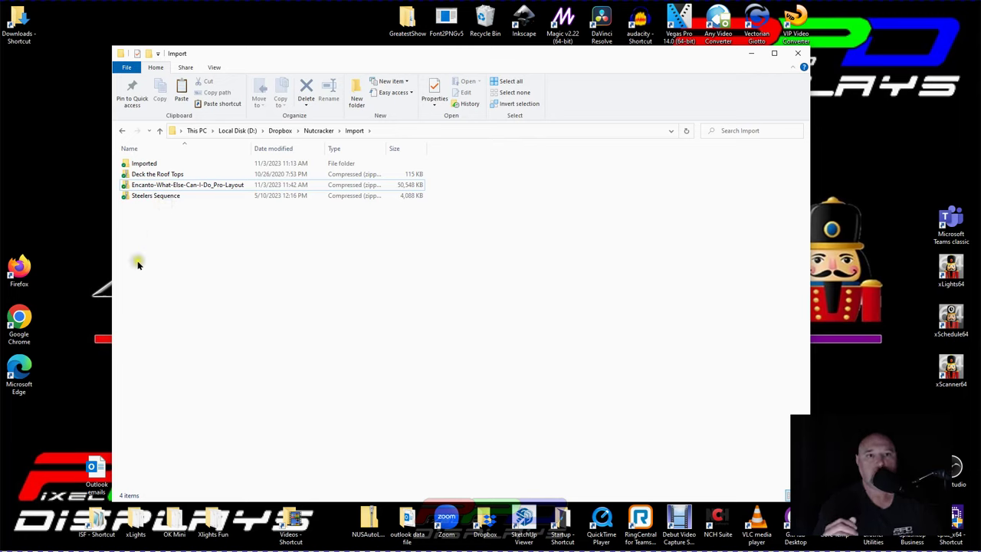
pyautogui.click(320, 132)
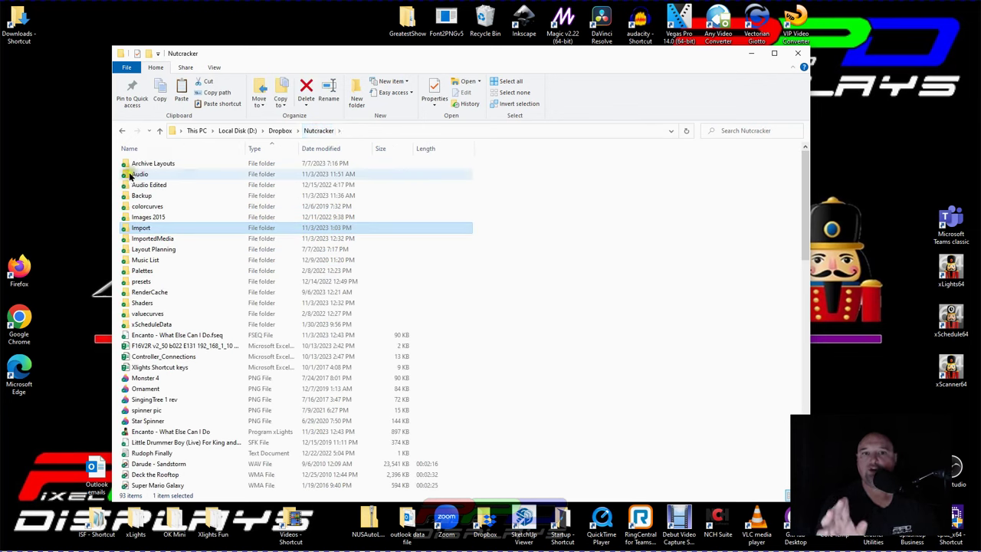
# - Confirm the Encanto audio track is in the Nutcracker Audio folder, then close File Explorer
pyautogui.doubleClick(129, 176)
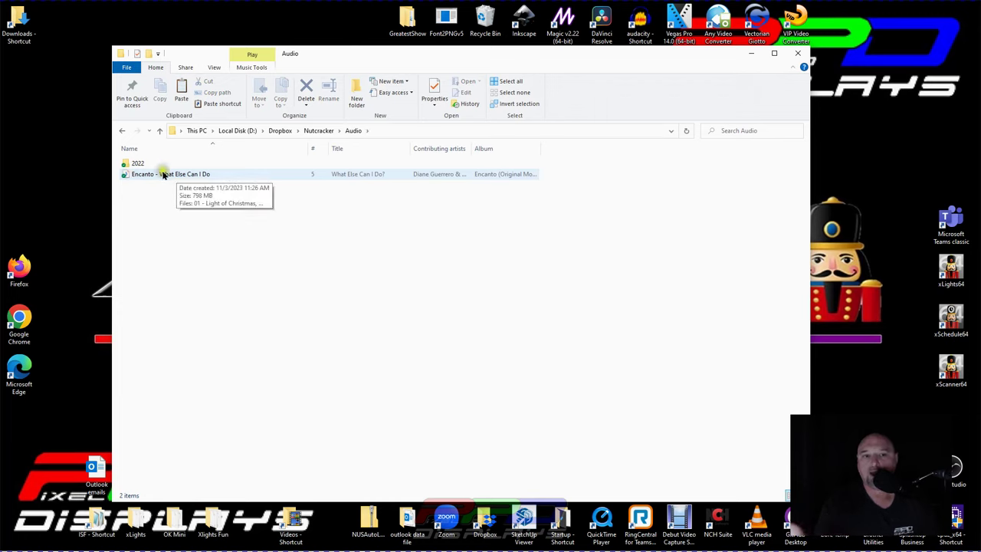
pyautogui.click(161, 175)
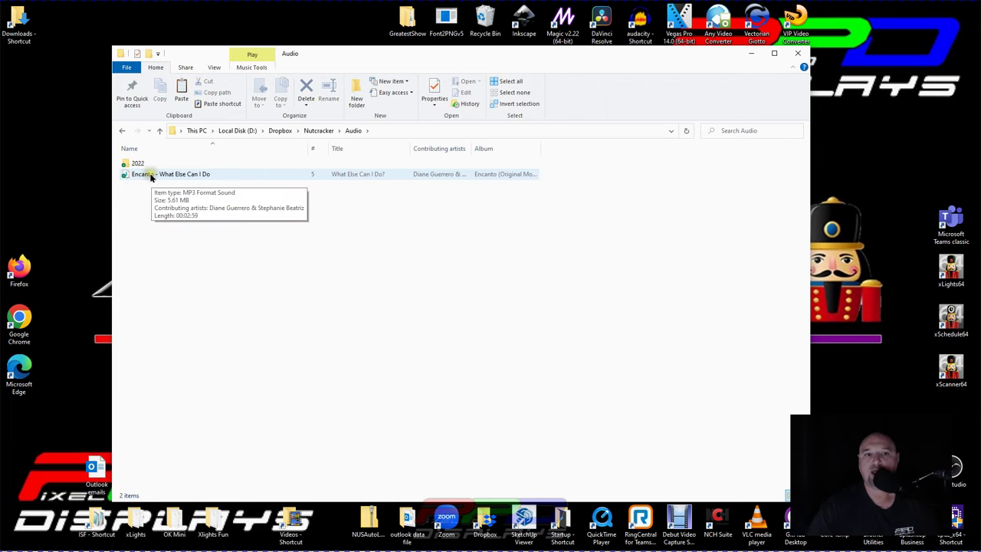
pyautogui.click(319, 132)
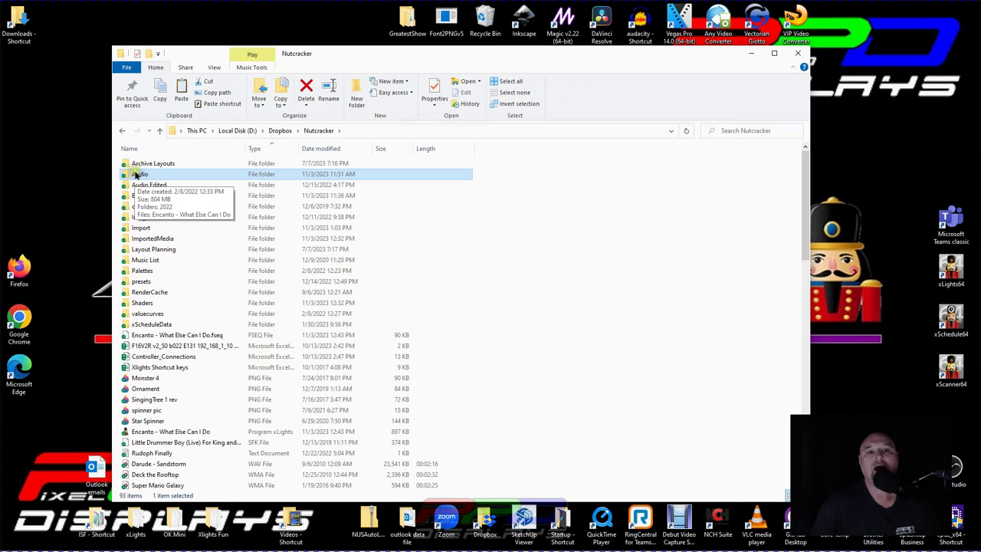
pyautogui.doubleClick(139, 174)
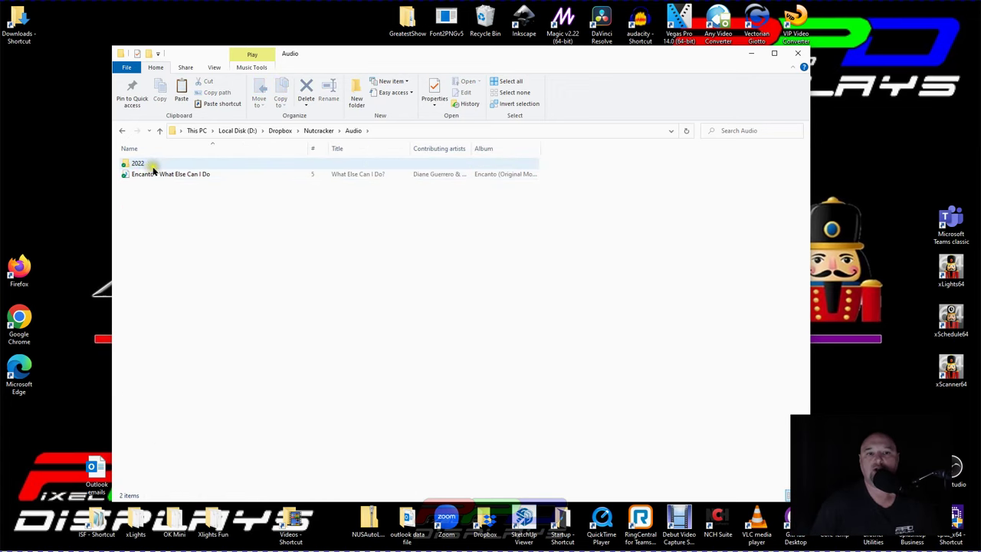
pyautogui.click(798, 53)
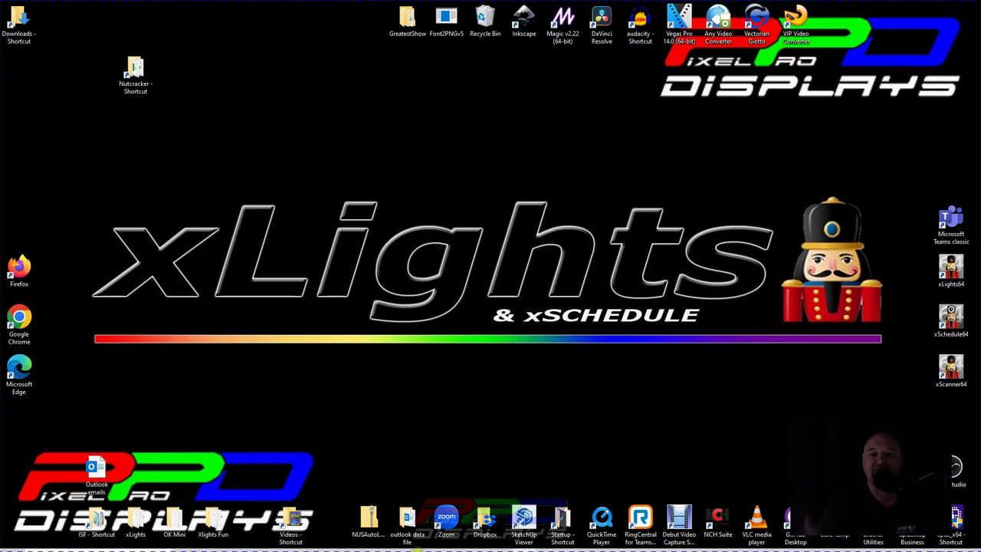
# - Bring up xLights, clear the Yard Border selection, and start a new musical sequence
pyautogui.click(479, 539)
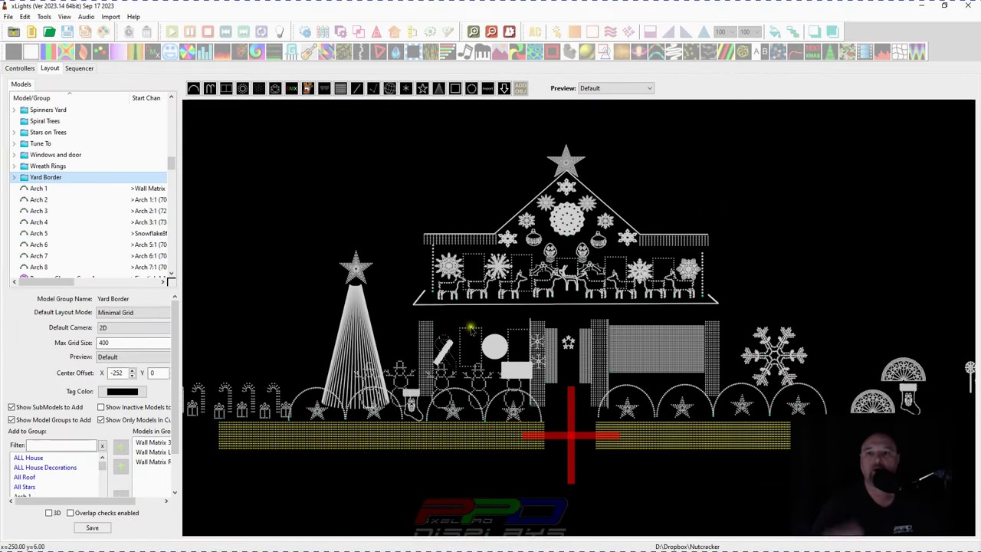
pyautogui.click(322, 207)
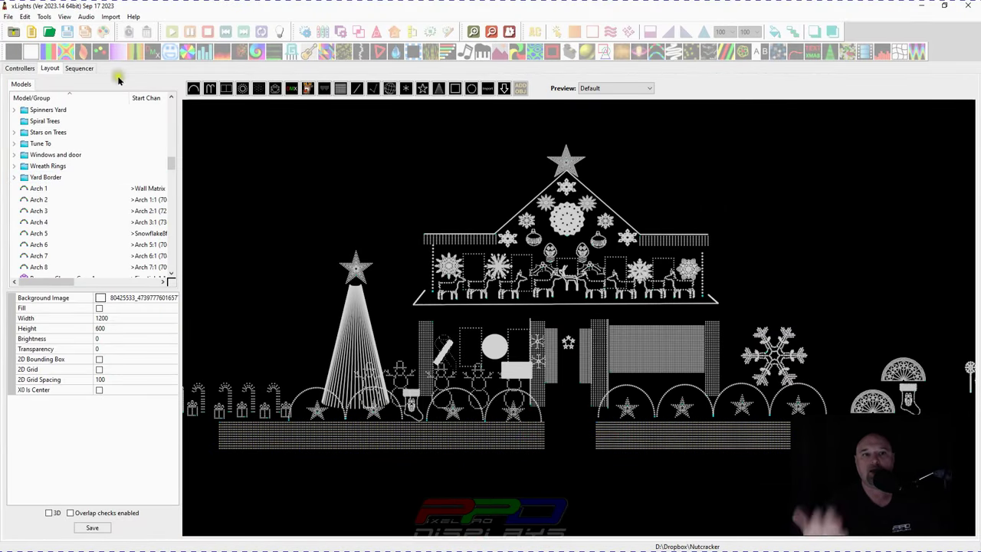
pyautogui.click(30, 31)
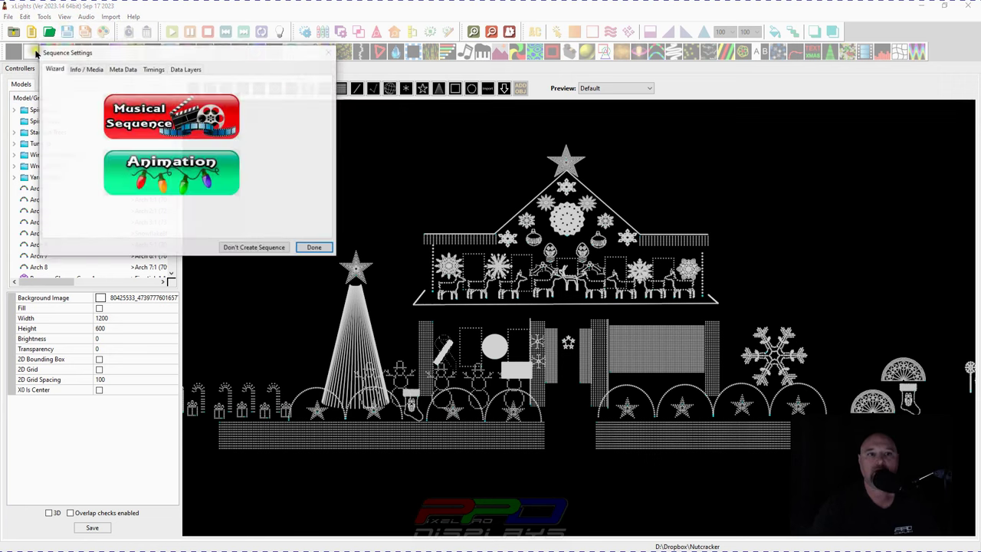
pyautogui.click(128, 126)
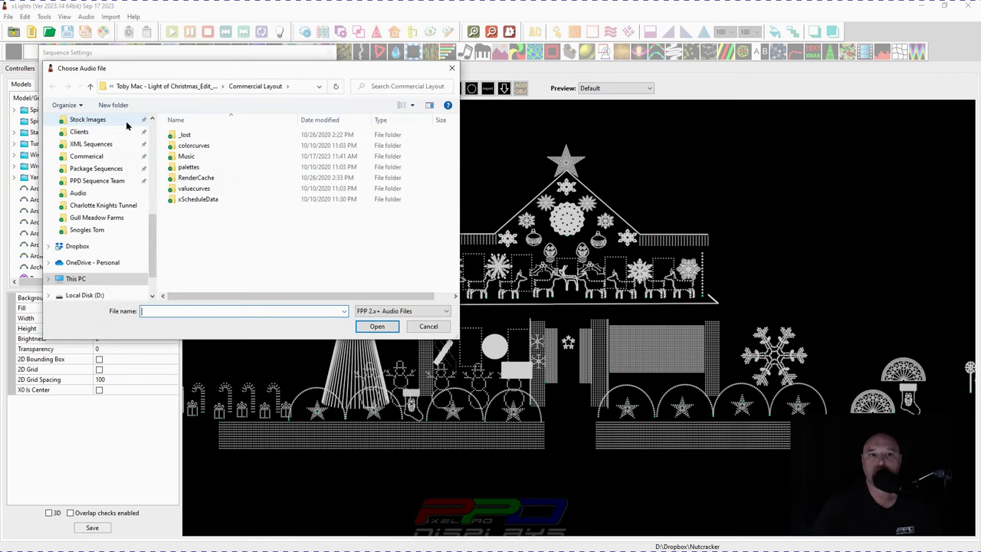
pyautogui.scroll(10, 128, 127)
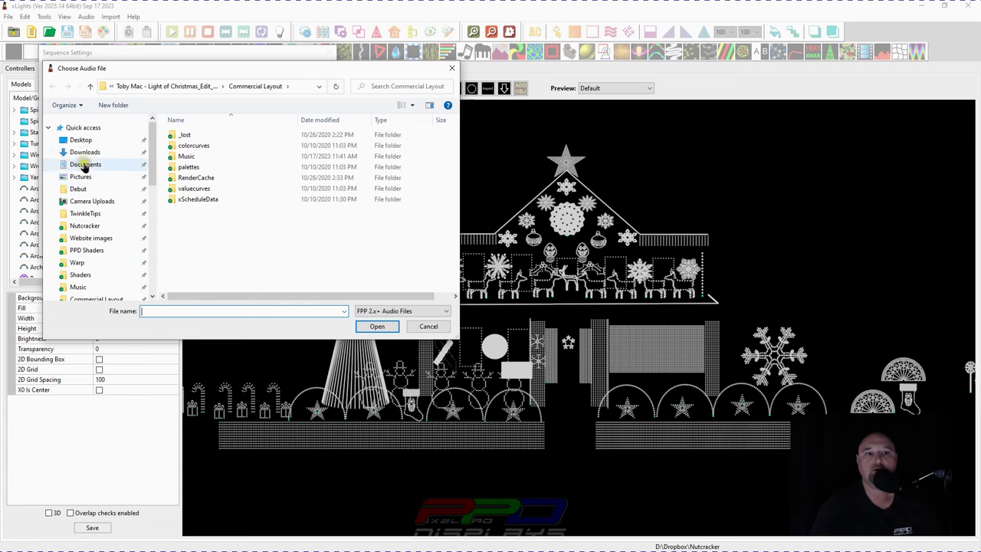
# - Load the Encanto audio from Nutcracker\Audio at 20 fps and finish setup with all models
pyautogui.click(84, 225)
pyautogui.doubleClick(186, 146)
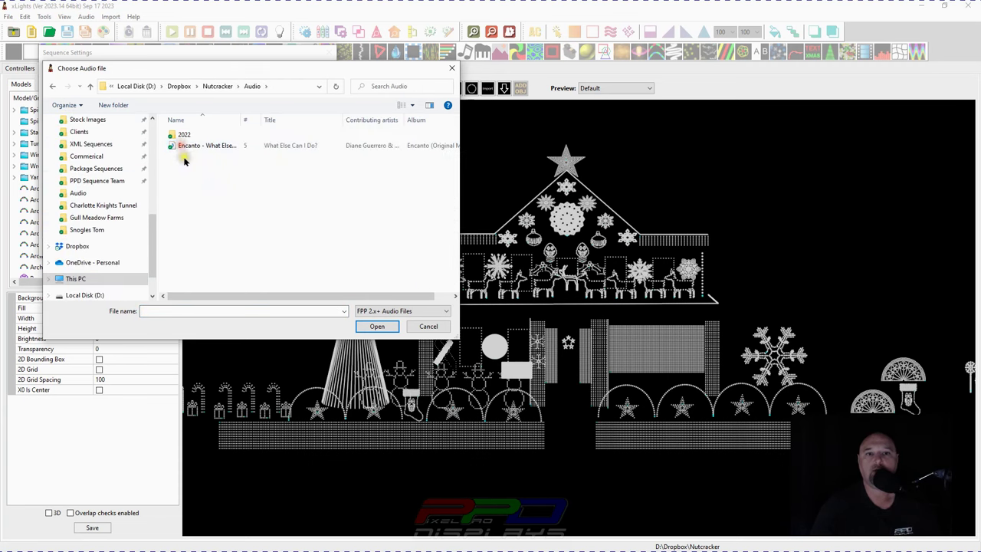
pyautogui.click(185, 146)
pyautogui.doubleClick(184, 146)
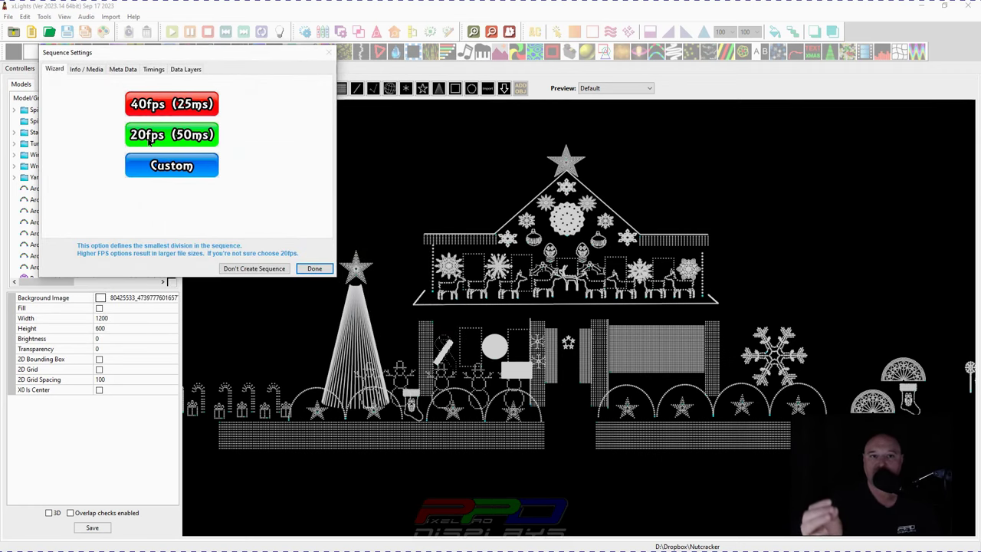
pyautogui.click(150, 136)
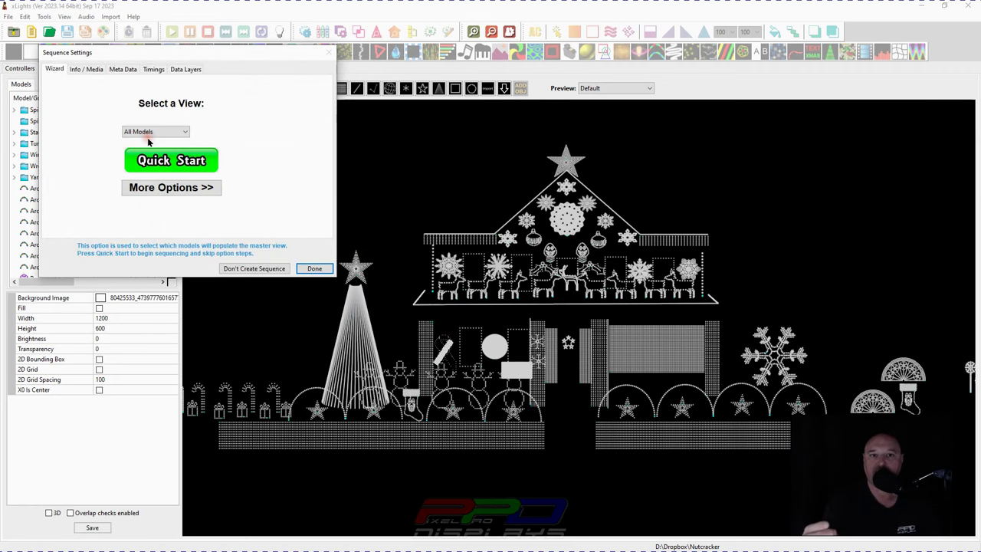
pyautogui.click(314, 268)
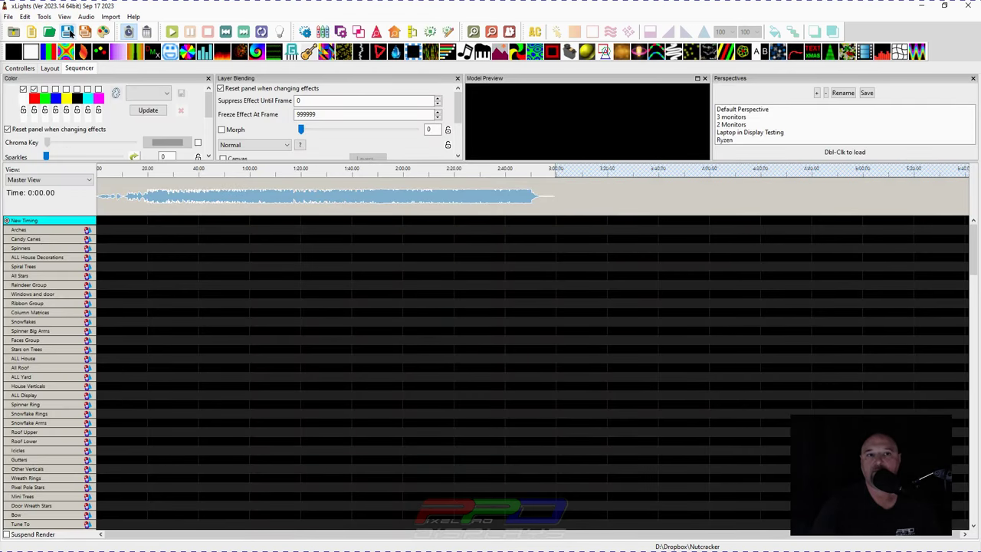
# - Save as 'Encanto - What Else Can I Do.xsq', overwriting the existing file, with playhead at 0:15.6
pyautogui.click(66, 32)
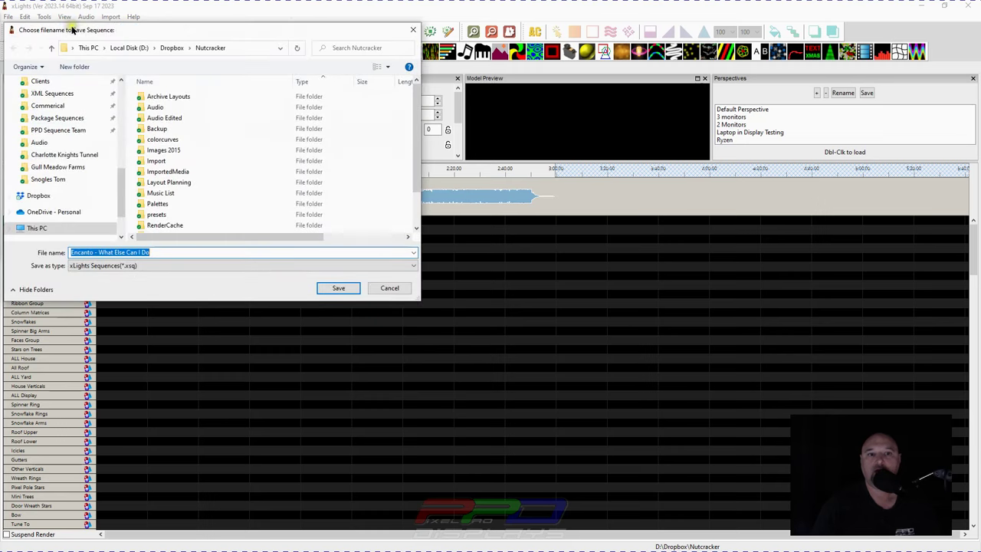
pyautogui.scroll(2, 68, 164)
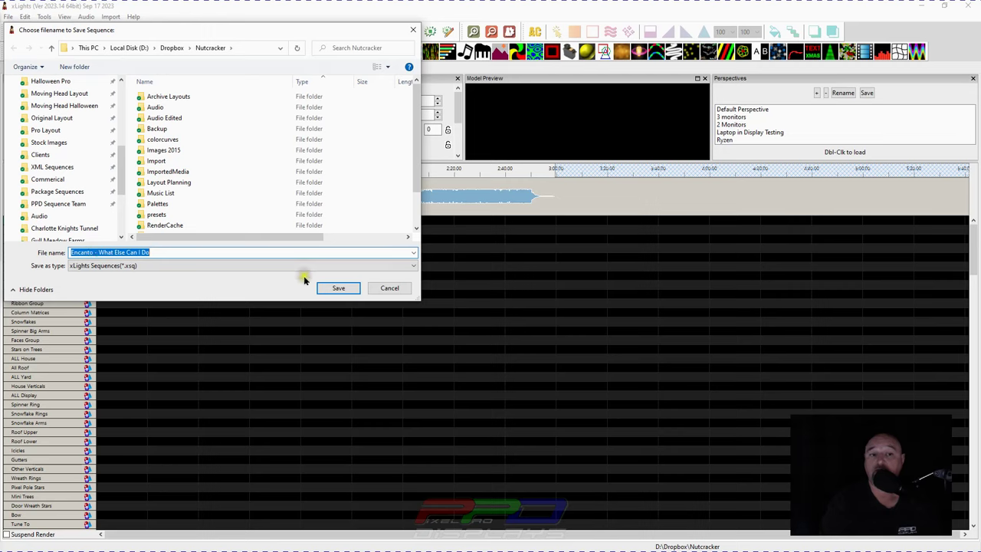
pyautogui.click(350, 290)
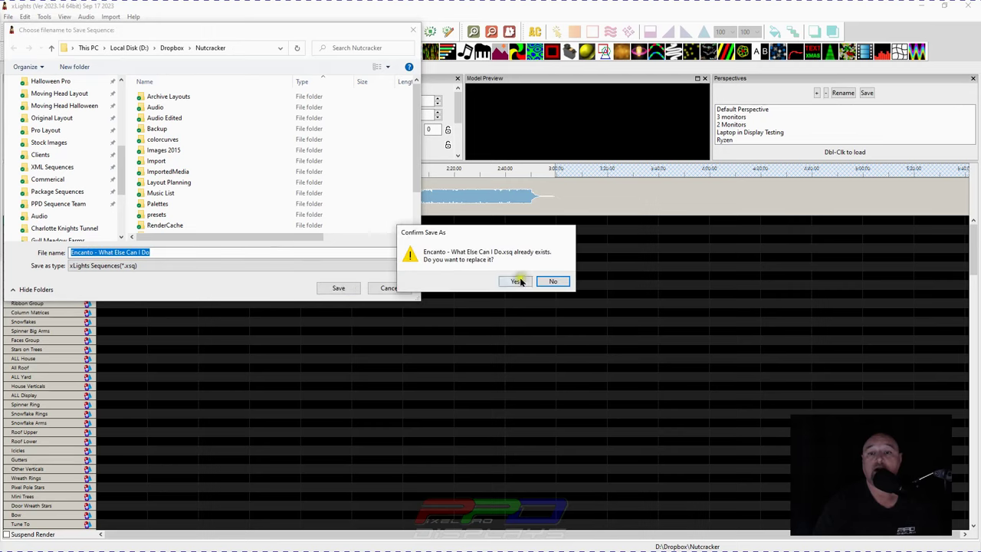
pyautogui.click(512, 282)
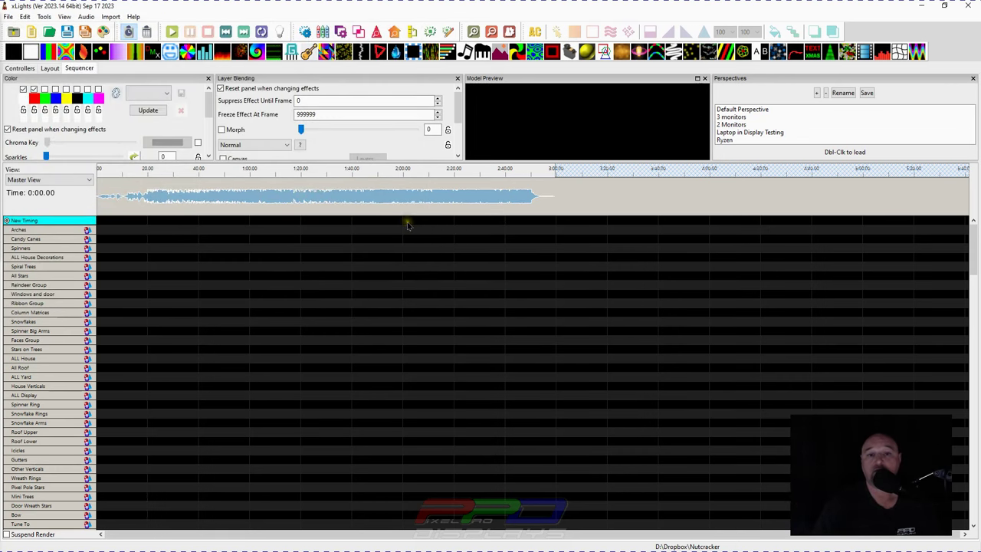
pyautogui.click(137, 198)
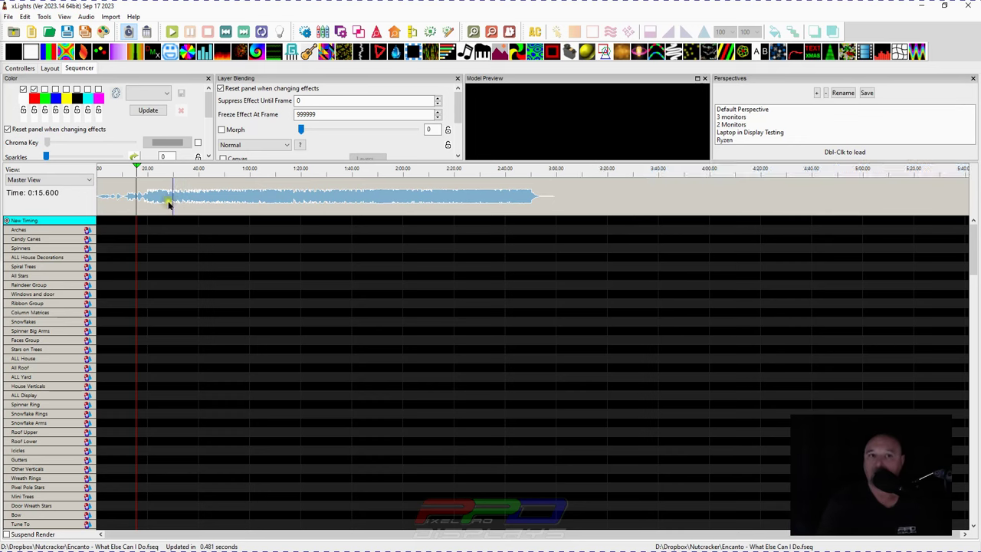
# - Import effects from the Encanto-What-Else-Can-I-Do_Pro-Layout zip in Nutcracker\Import, opening Map Channels
pyautogui.click(109, 17)
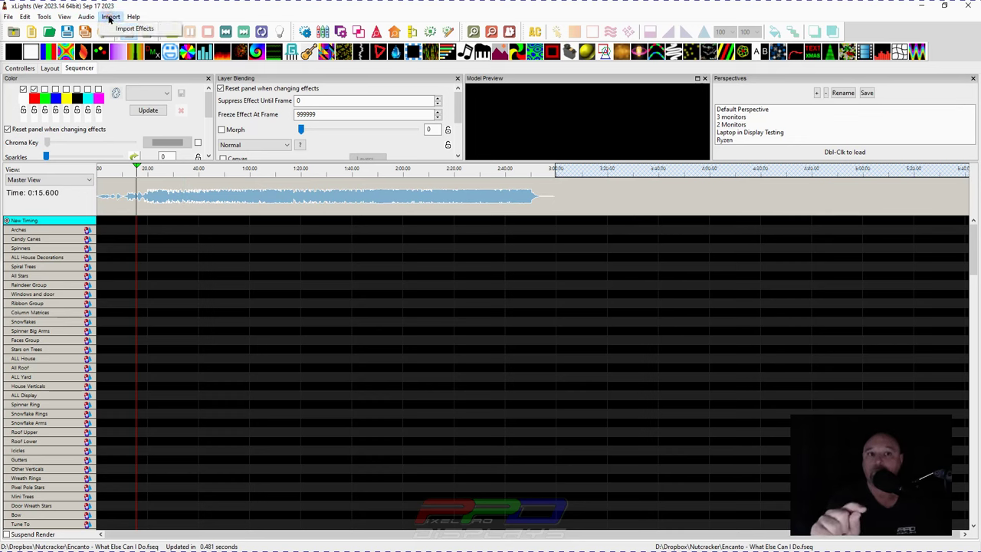
pyautogui.click(123, 28)
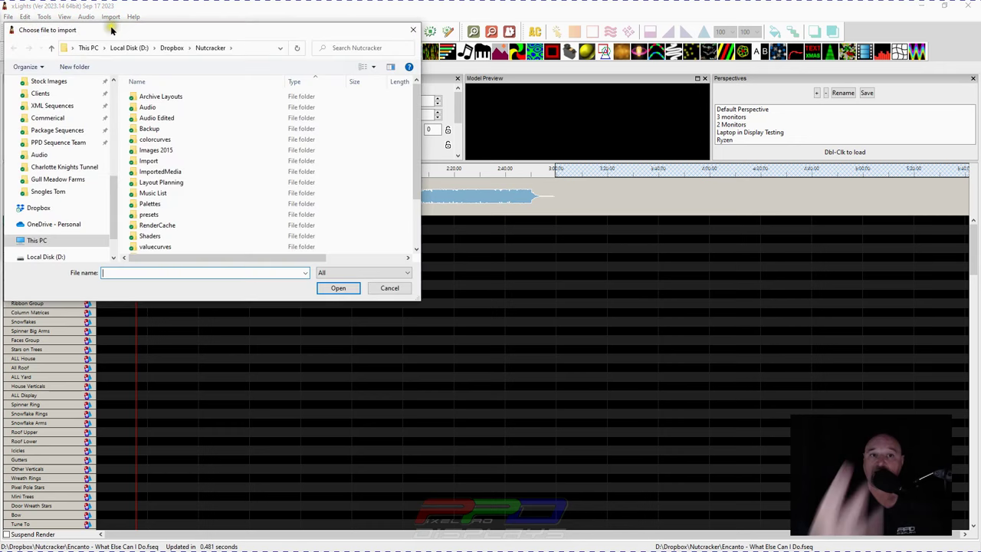
pyautogui.moveTo(112, 20); pyautogui.dragTo(193, 28)
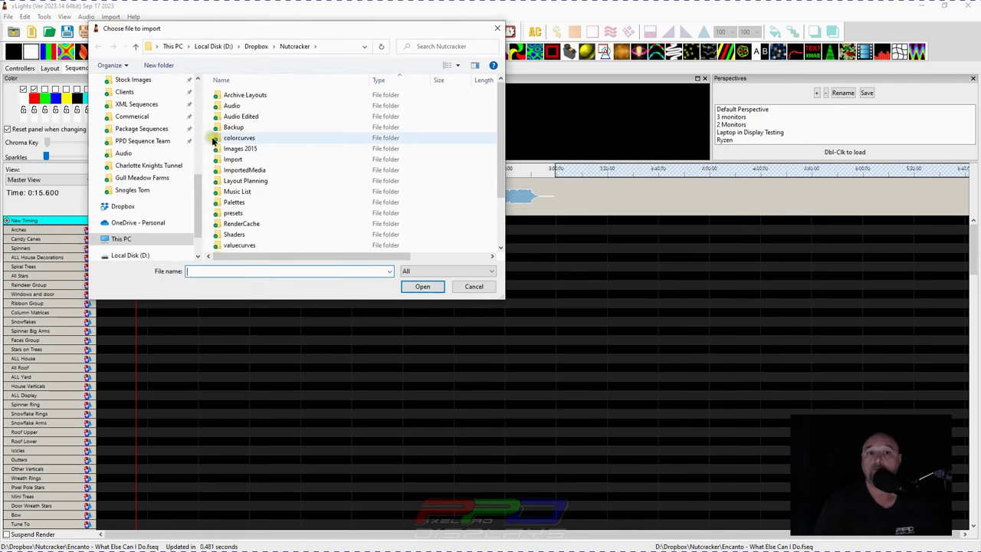
pyautogui.doubleClick(227, 161)
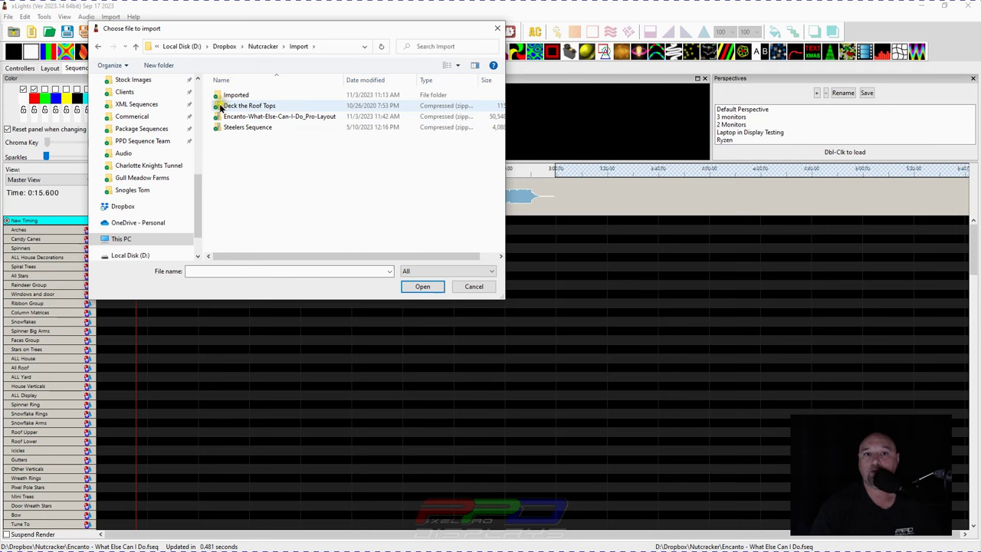
pyautogui.doubleClick(225, 116)
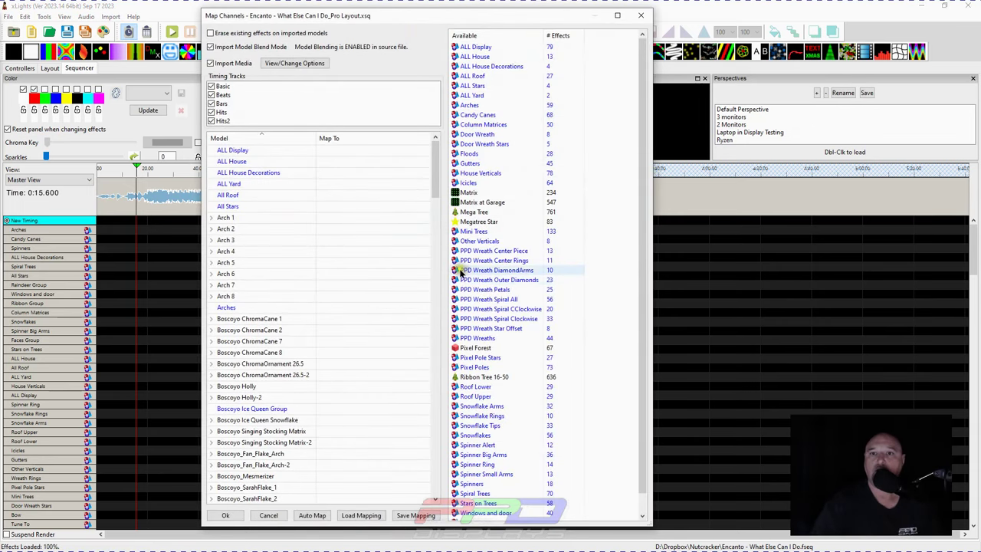
# - Run Auto Map, then check Roof Upper, Snowflake Arms, Door Wreath Stars and Other Verticals
pyautogui.moveTo(336, 19); pyautogui.dragTo(335, 17)
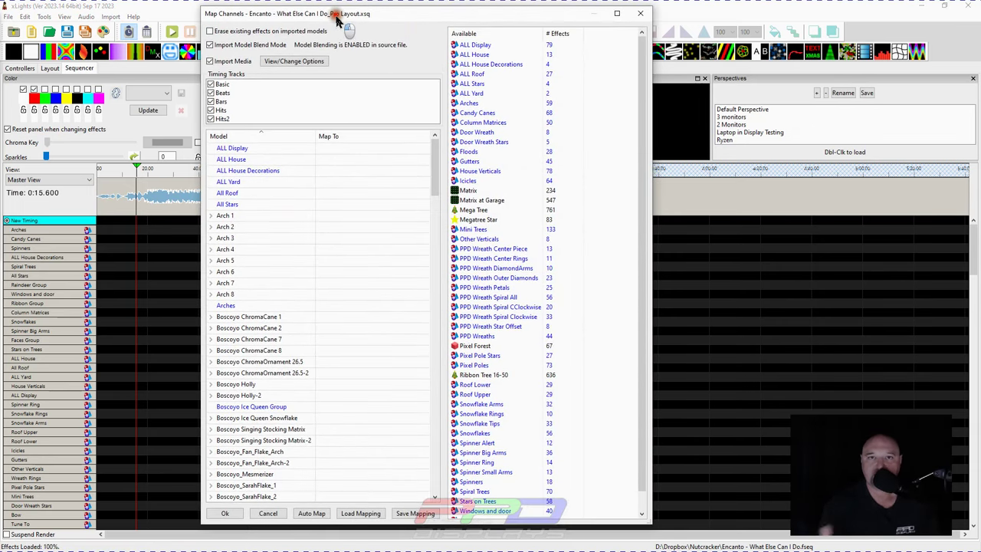
pyautogui.click(309, 514)
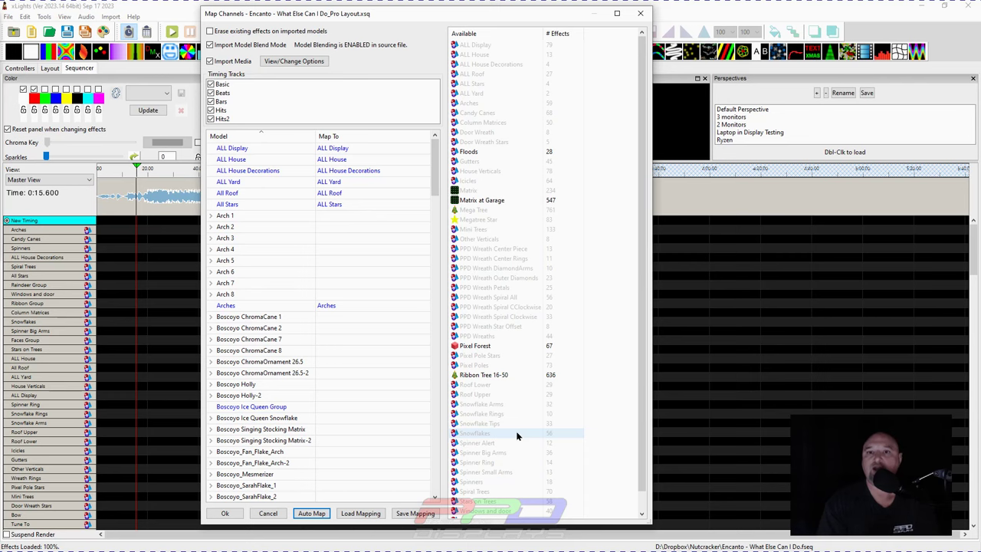
pyautogui.click(503, 397)
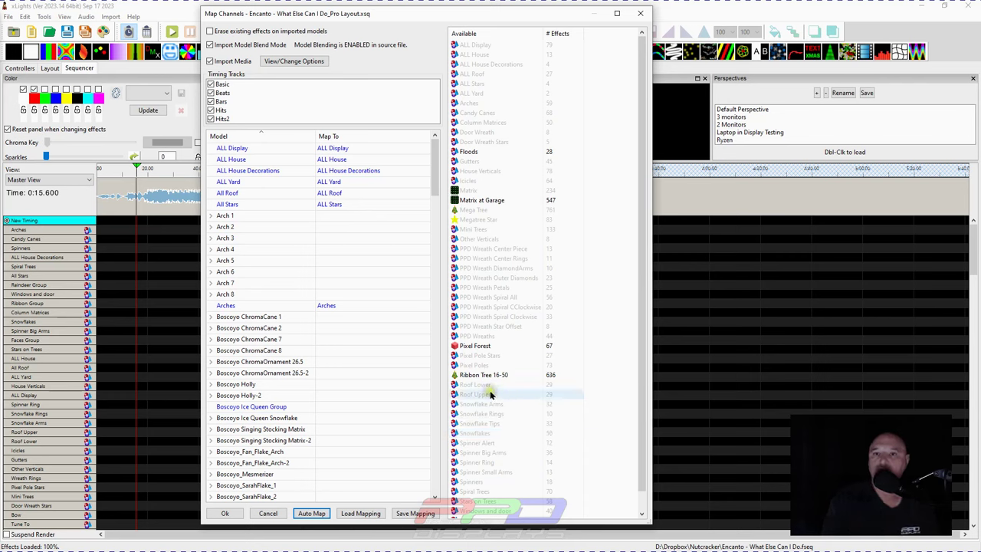
pyautogui.click(490, 405)
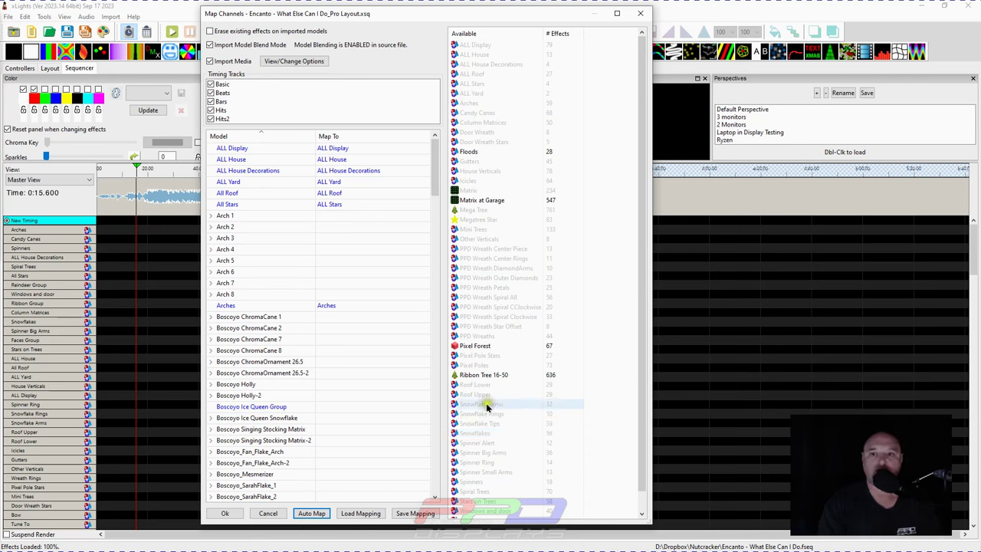
pyautogui.click(515, 142)
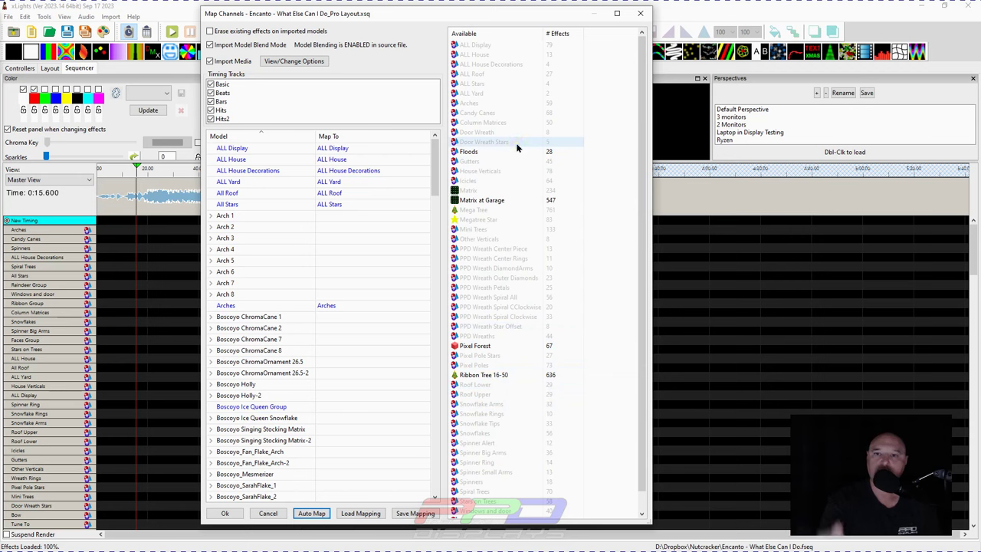
pyautogui.click(496, 240)
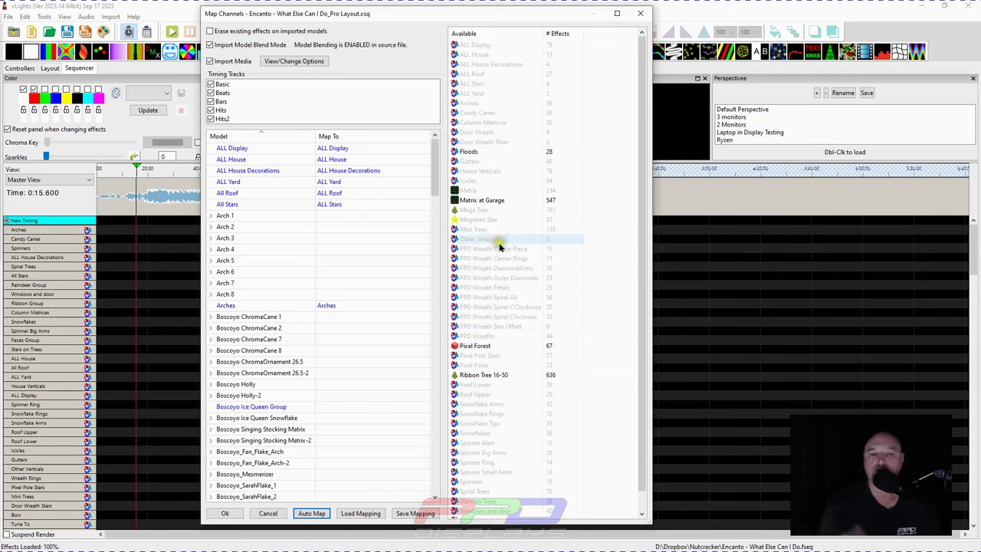
# - Run Auto Map again and review the remaining unmapped models in the Available list
pyautogui.click(303, 514)
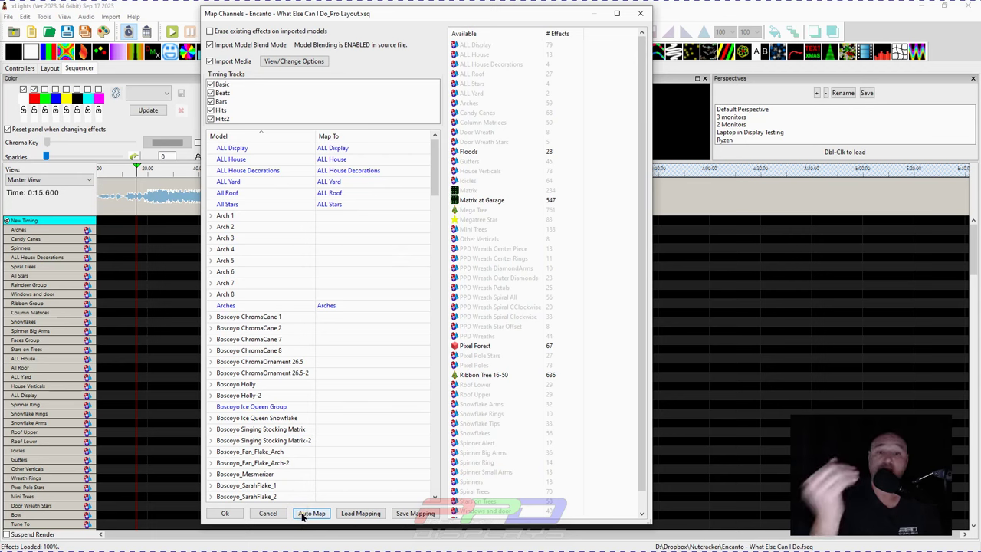
pyautogui.click(480, 75)
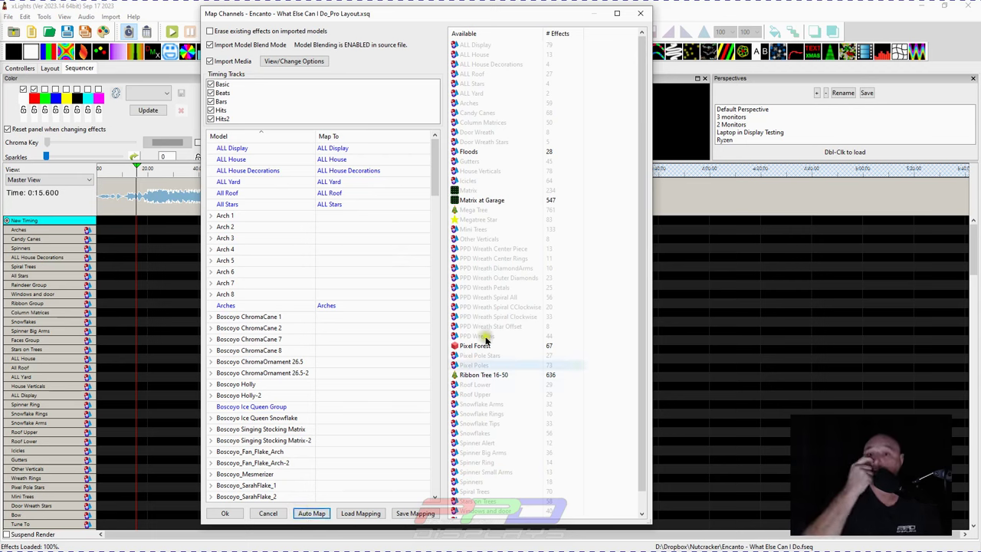
pyautogui.scroll(-15, 313, 306)
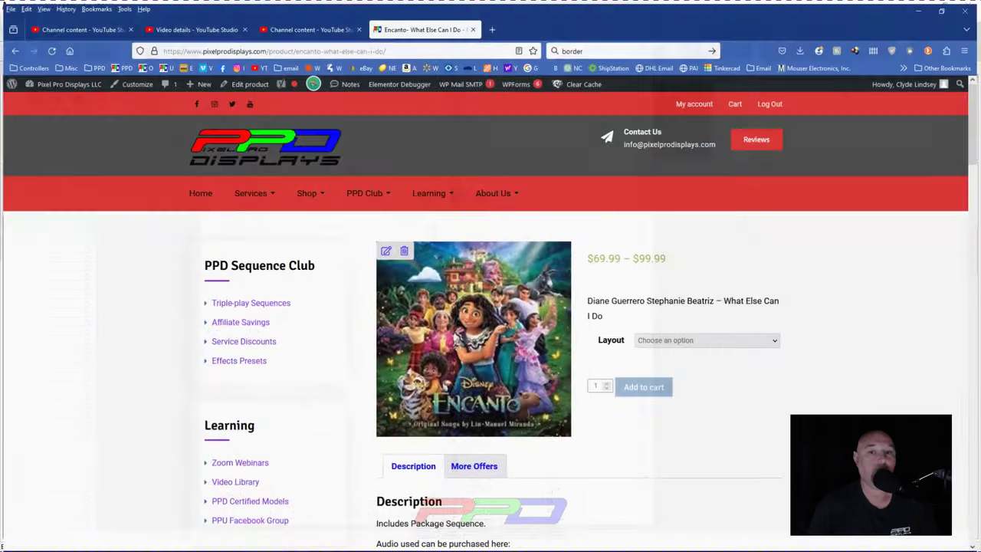
# - Show the Encanto What Else Can I Do product page in the Pixel Pro Displays tab
pyautogui.click(192, 26)
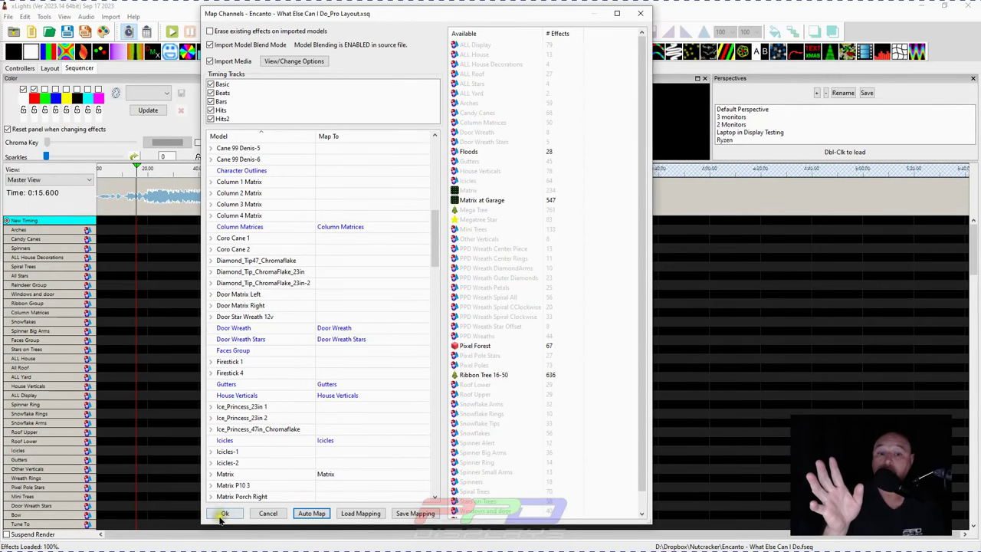
# - Accept the channel mapping, save the sequence, and scrub playback to 1:04 and back to 0:29
pyautogui.click(220, 517)
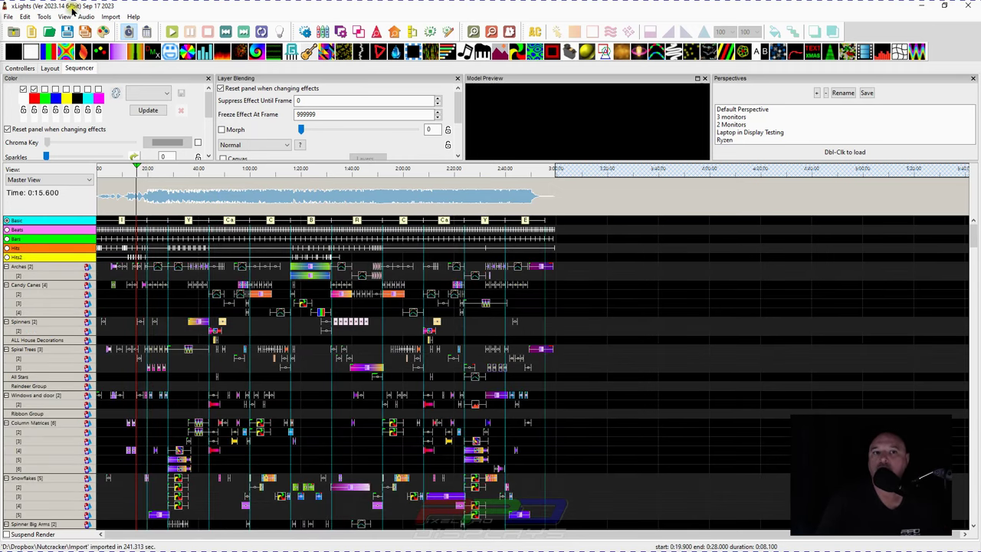
pyautogui.click(67, 33)
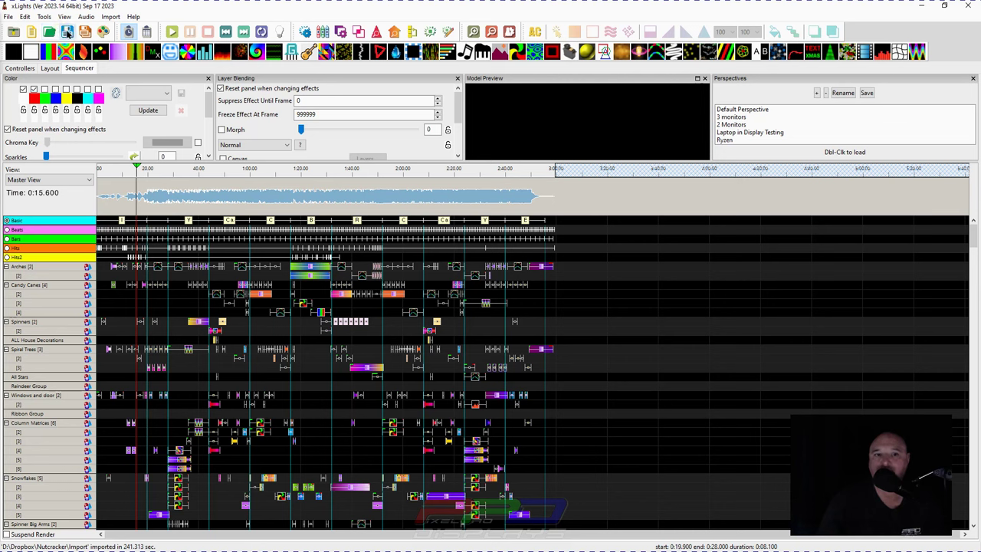
pyautogui.click(260, 202)
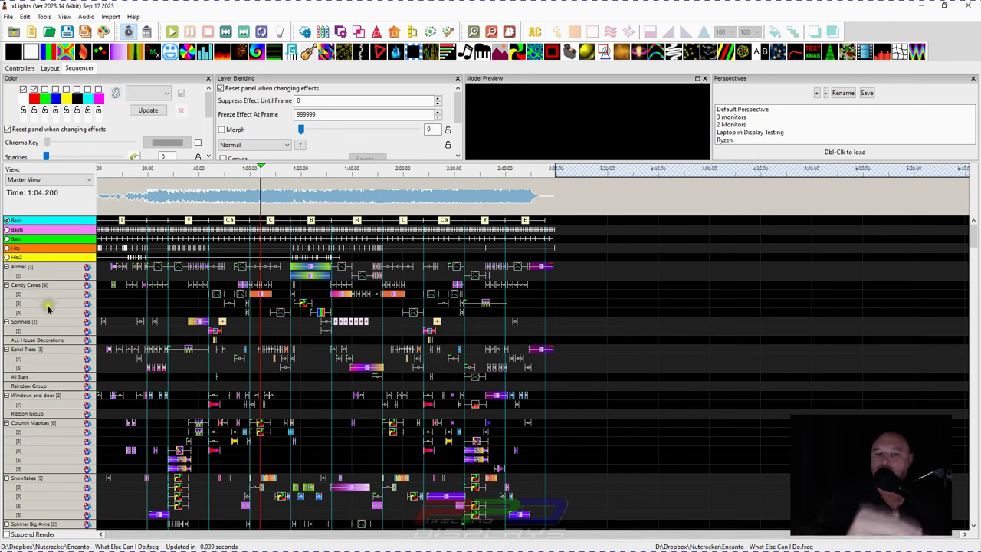
pyautogui.click(171, 205)
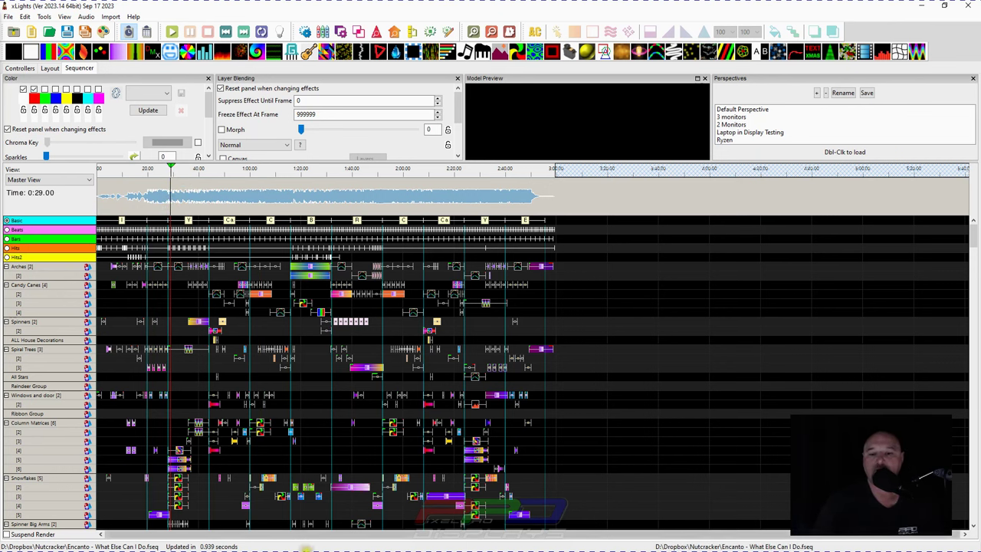
pyautogui.press('super')
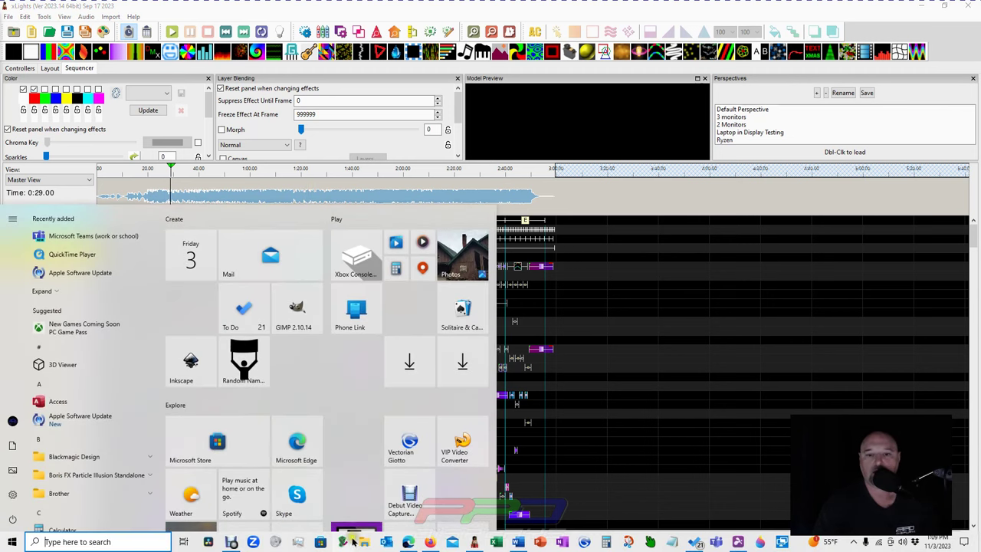
# - Open File Explorer and navigate from Desktop through the Nutcracker shortcut into the Import folder
pyautogui.press('super')
pyautogui.press('super+e')
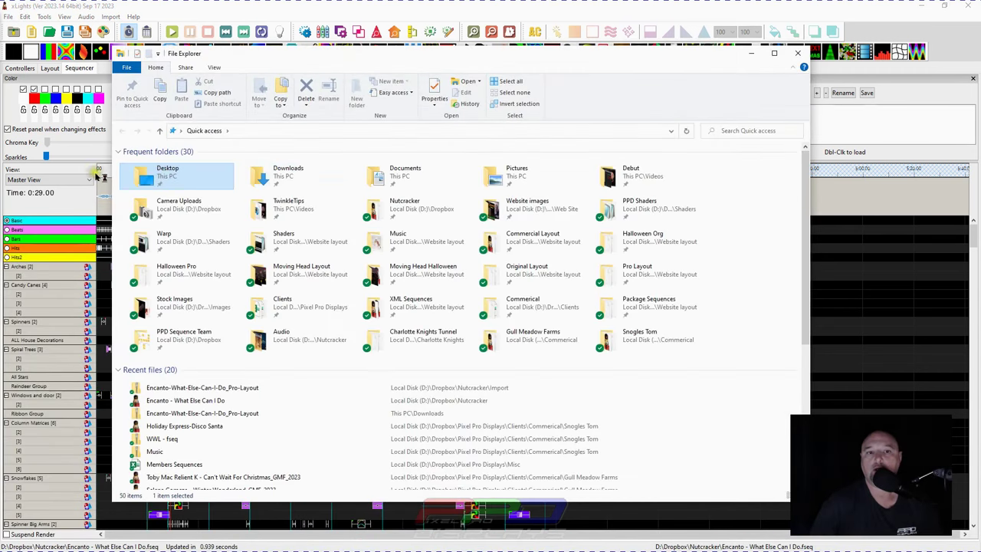
pyautogui.doubleClick(146, 116)
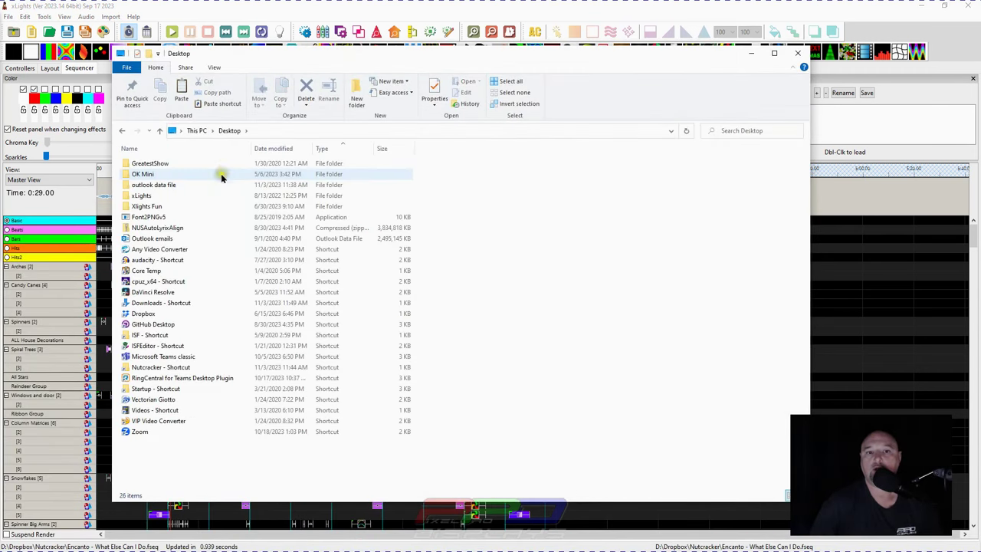
pyautogui.click(134, 369)
pyautogui.doubleClick(134, 369)
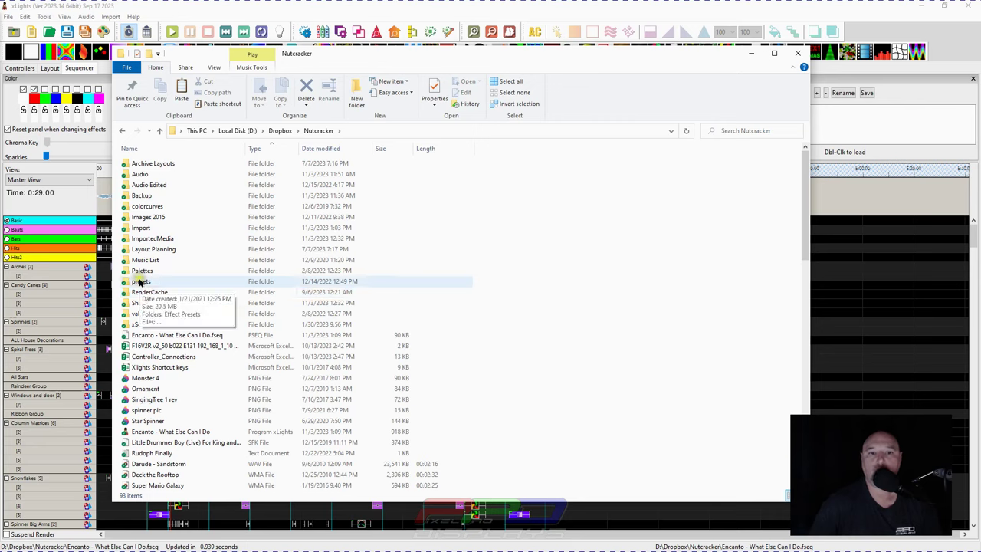
pyautogui.doubleClick(141, 227)
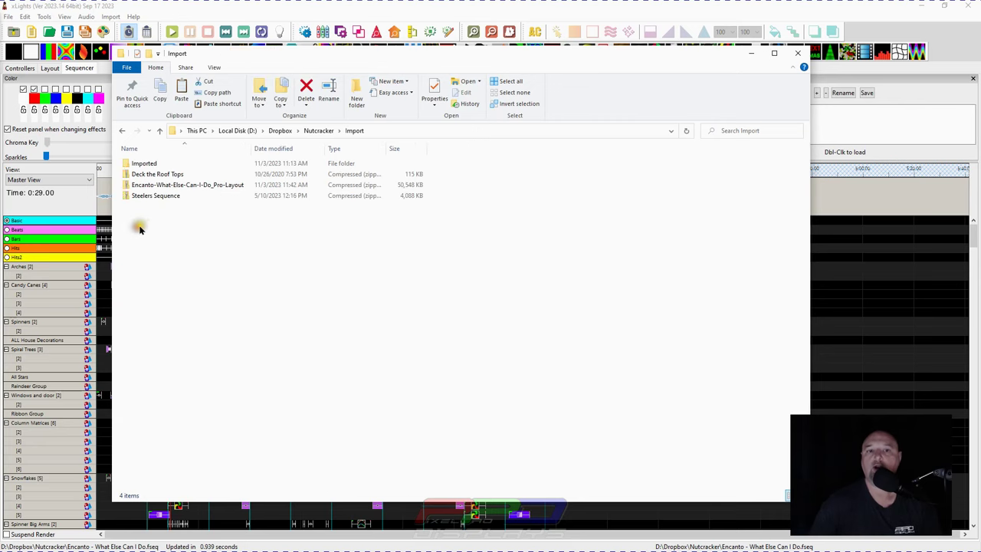
# - Extract all of the Encanto-What-Else-Can-I-Do_Pro-Layout zip into its suggested folder
pyautogui.click(163, 184)
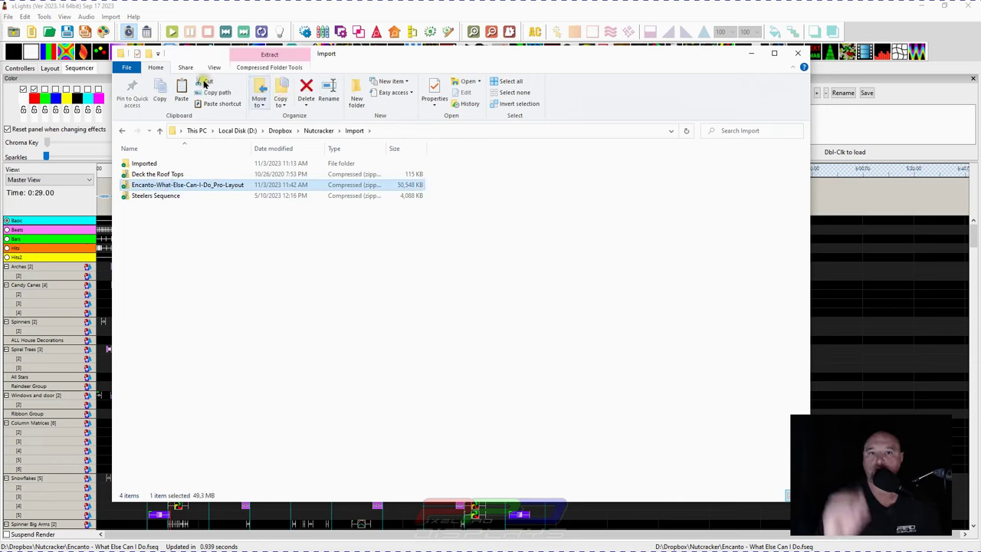
pyautogui.click(268, 56)
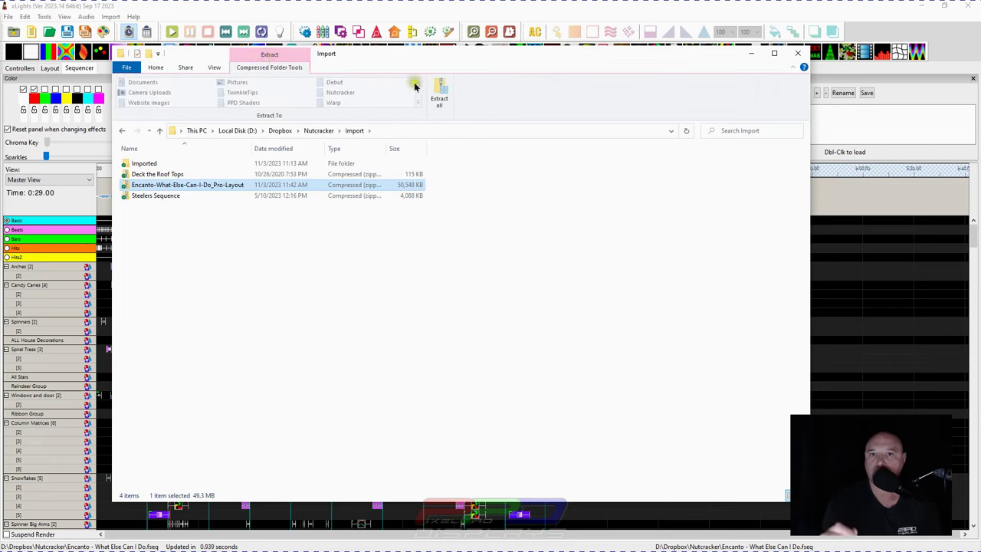
pyautogui.click(439, 95)
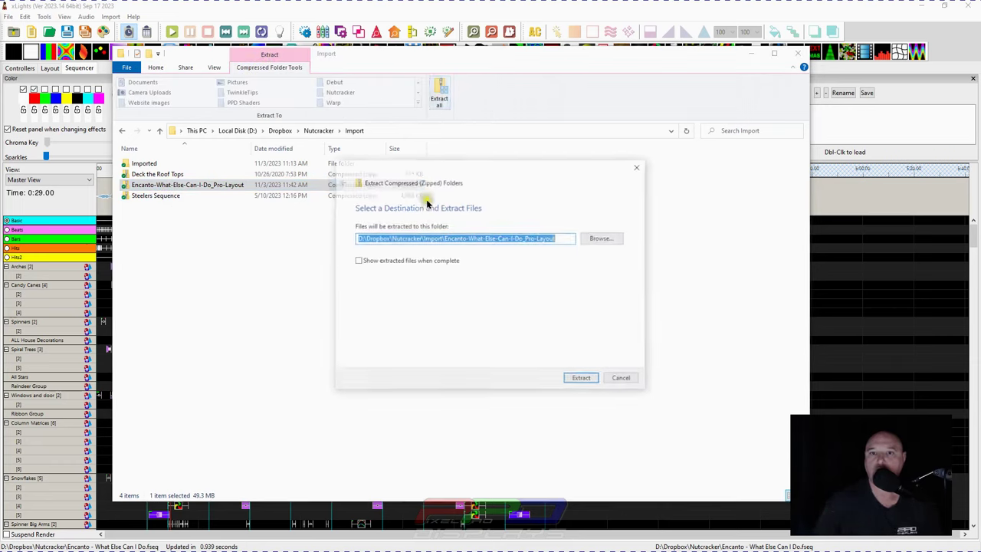
pyautogui.click(583, 380)
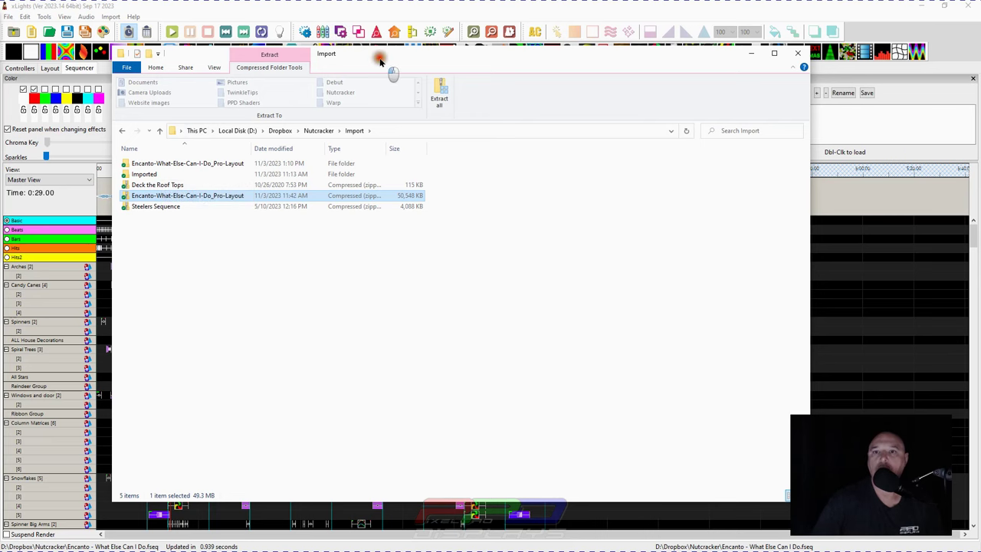
pyautogui.moveTo(380, 61); pyautogui.dragTo(0, 62)
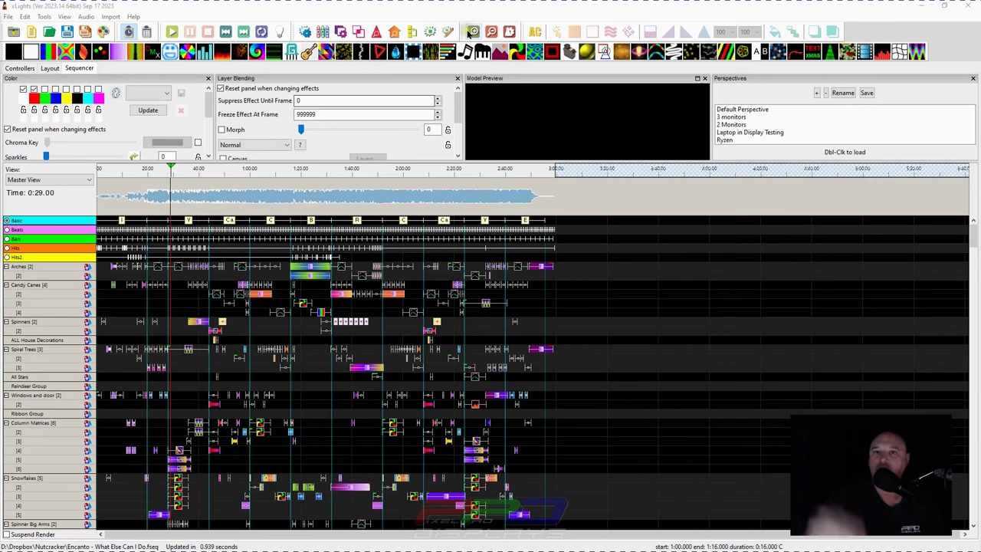
pyautogui.click(418, 34)
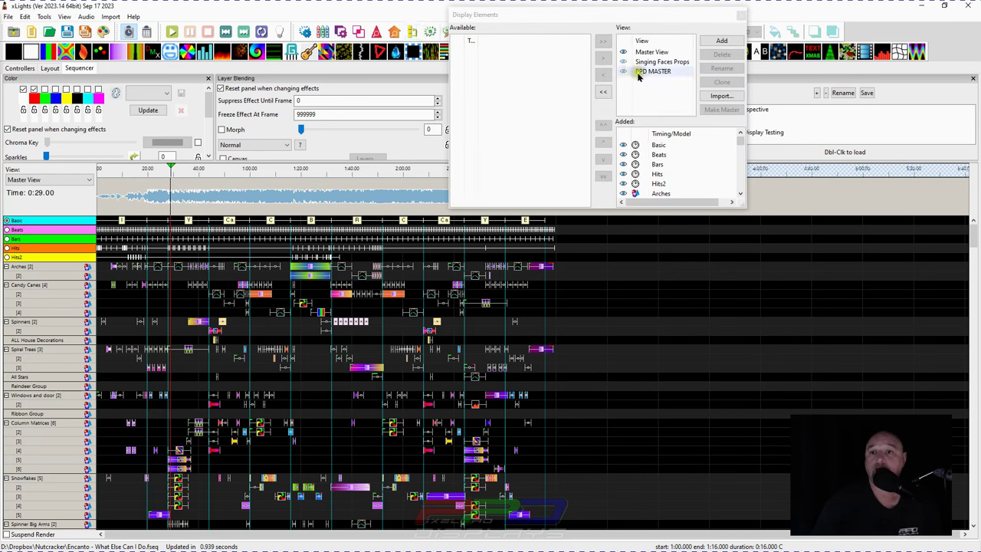
# - Choose to import the master view from a sequence file in Display Elements
pyautogui.click(720, 98)
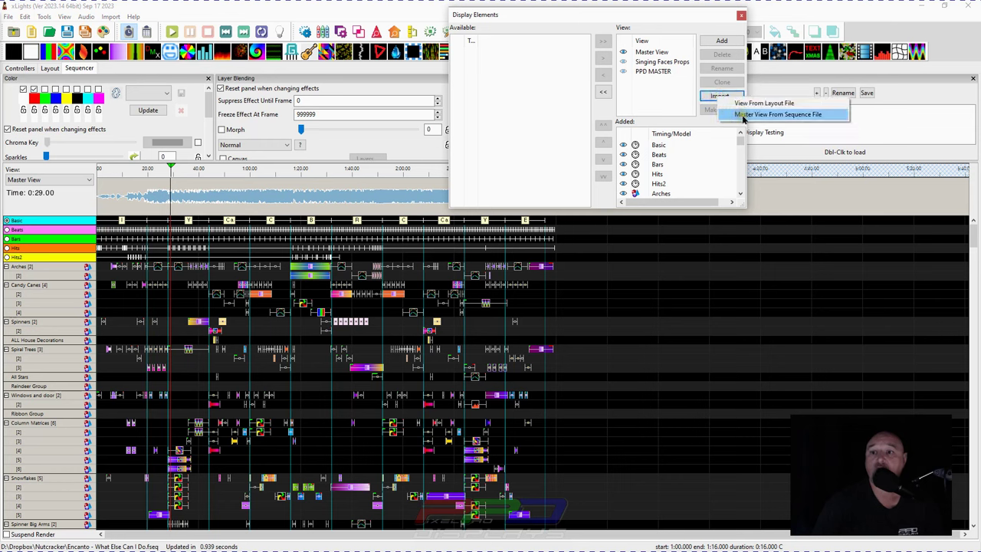
pyautogui.click(801, 116)
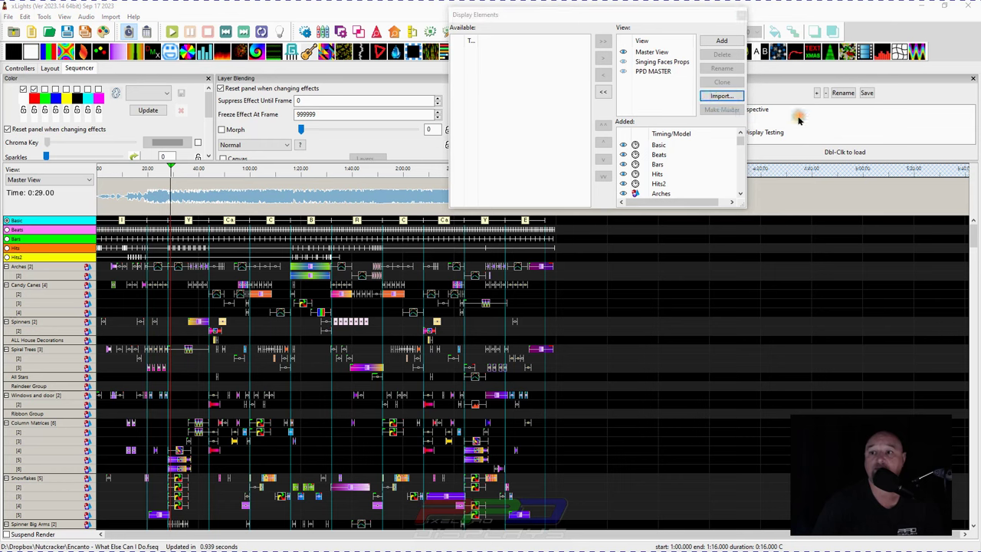
pyautogui.scroll(1, 494, 201)
pyautogui.scroll(1, 494, 201)
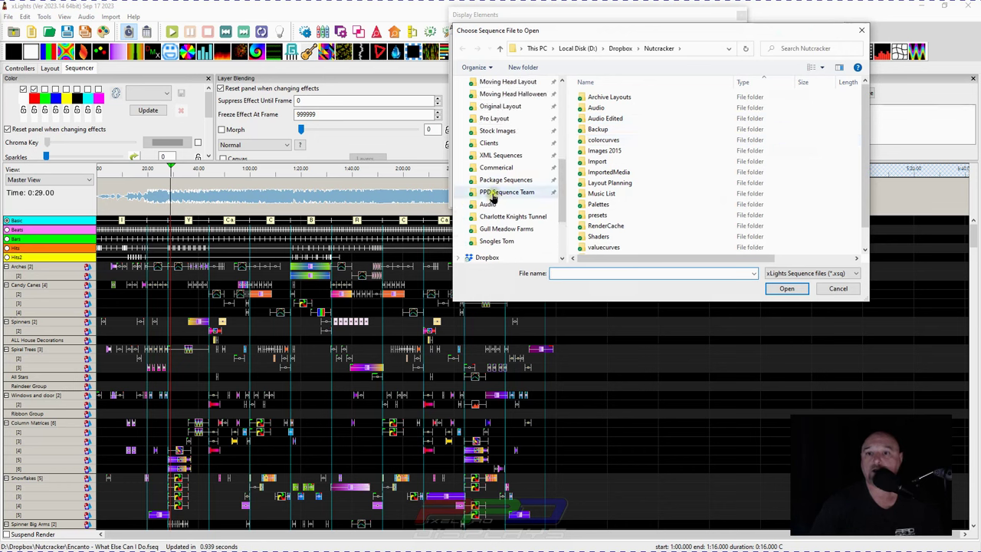
pyautogui.scroll(10, 495, 200)
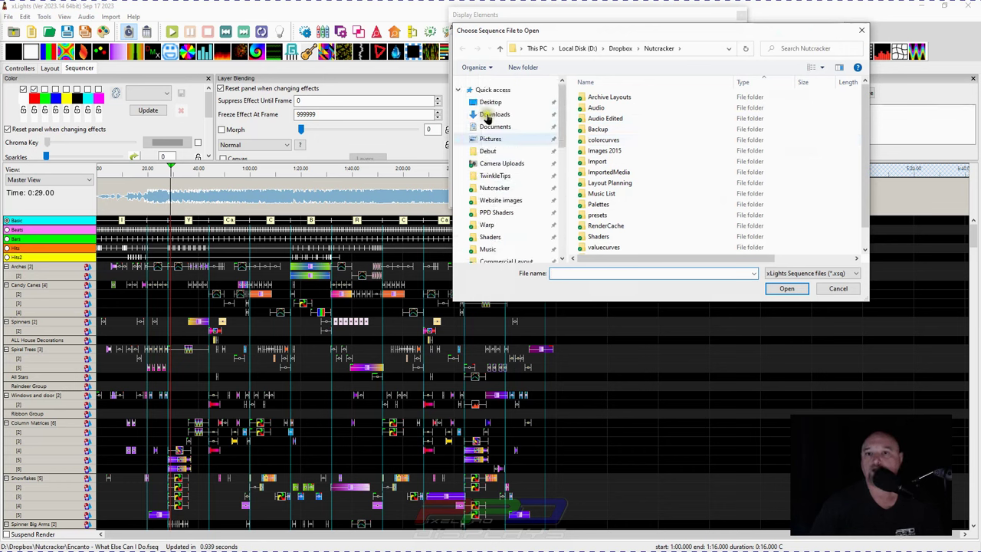
# - Open the Encanto .xsq from Nutcracker > Import > Encanto Pro Layout > Pro Layout and select Imported Master
pyautogui.click(491, 188)
pyautogui.click(598, 161)
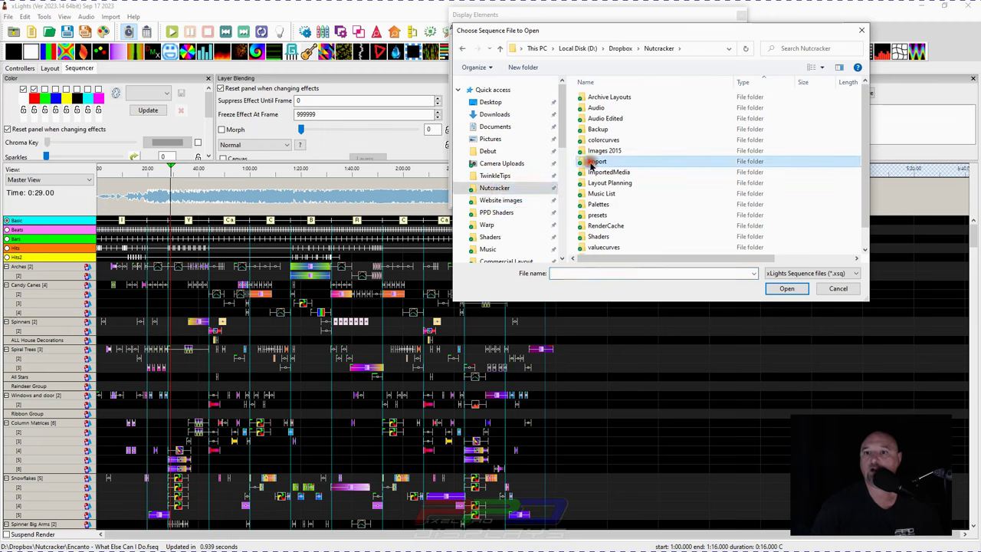
pyautogui.doubleClick(596, 162)
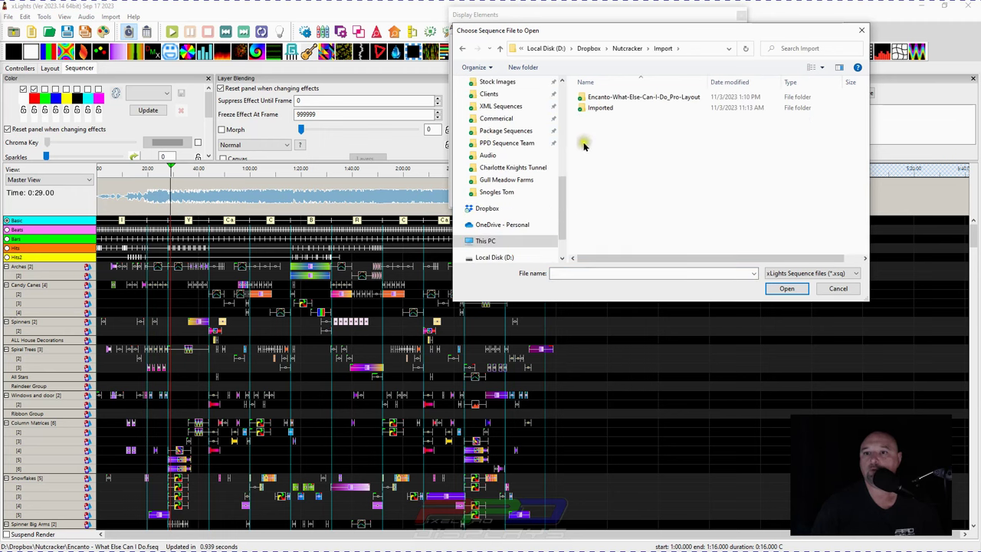
pyautogui.doubleClick(591, 97)
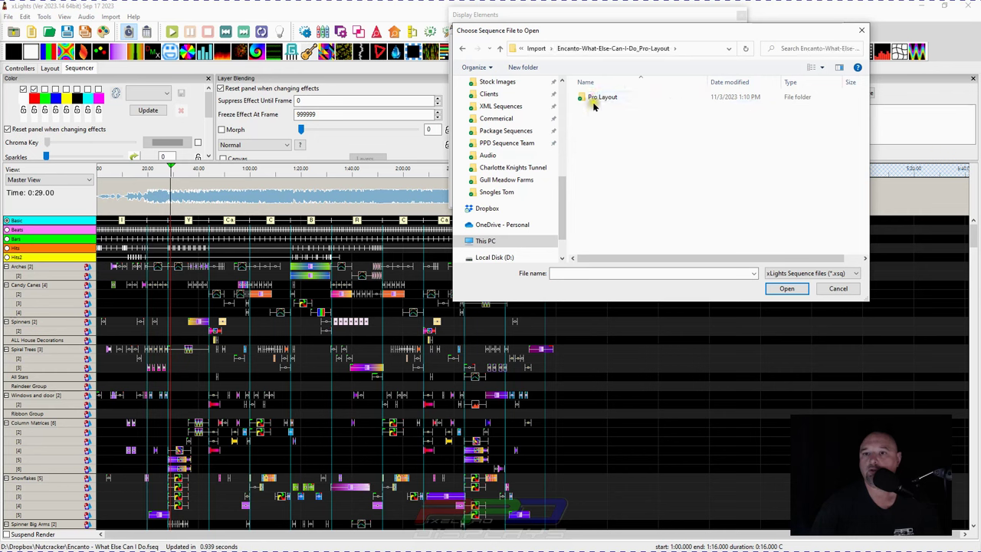
pyautogui.click(592, 98)
pyautogui.doubleClick(593, 98)
pyautogui.click(591, 108)
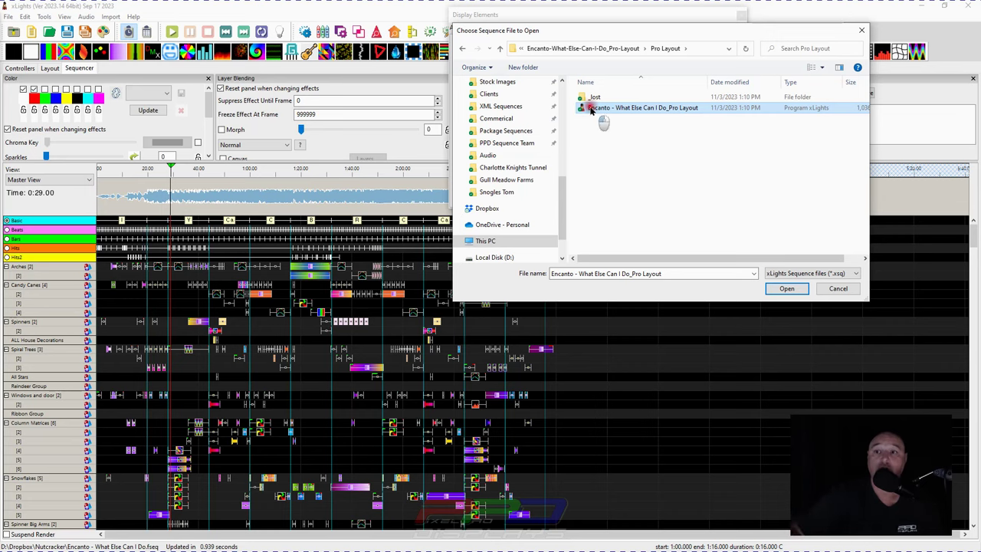
pyautogui.doubleClick(591, 108)
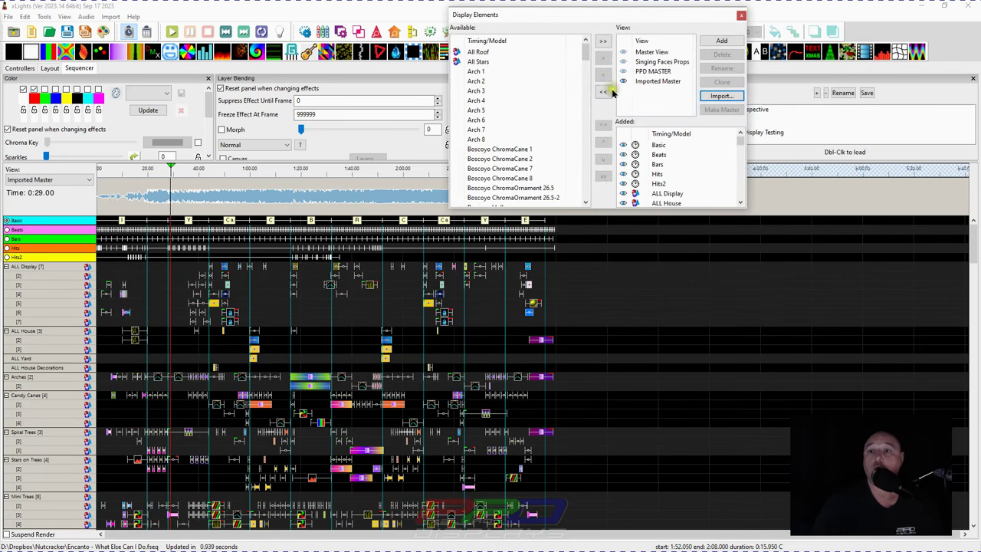
pyautogui.click(650, 82)
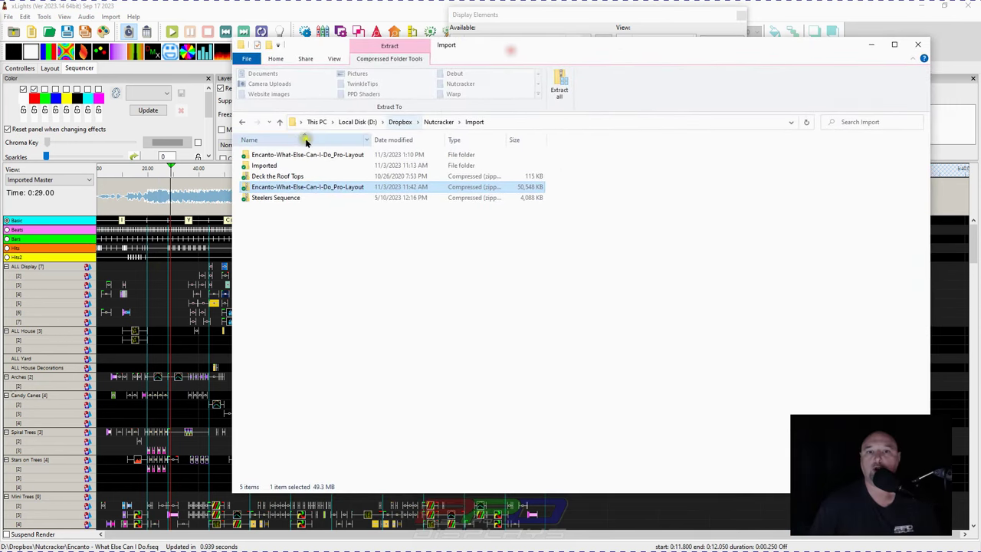
# - Browse into the Encanto Pro Layout folder's Pro Layout subfolder to see the sequence file, then close the window
pyautogui.click(287, 156)
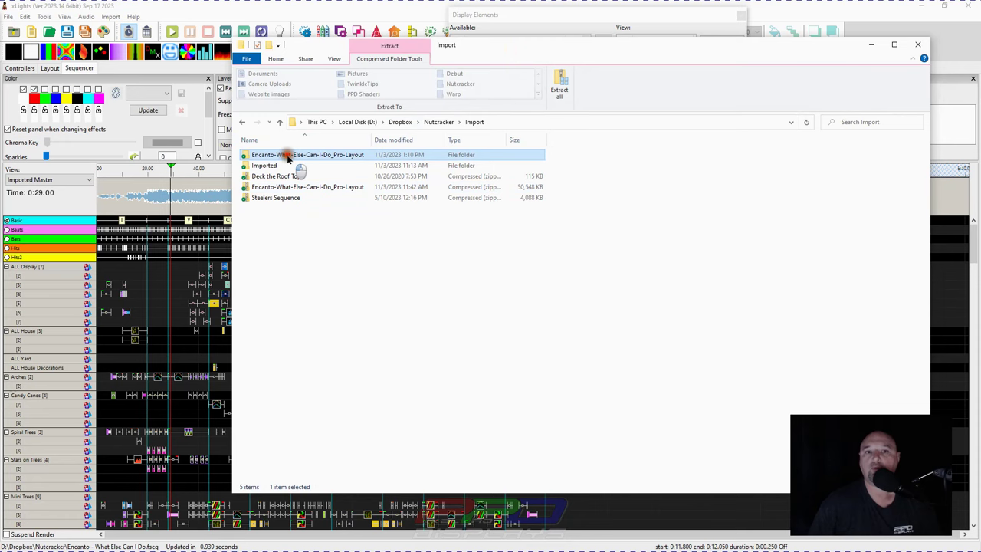
pyautogui.doubleClick(273, 155)
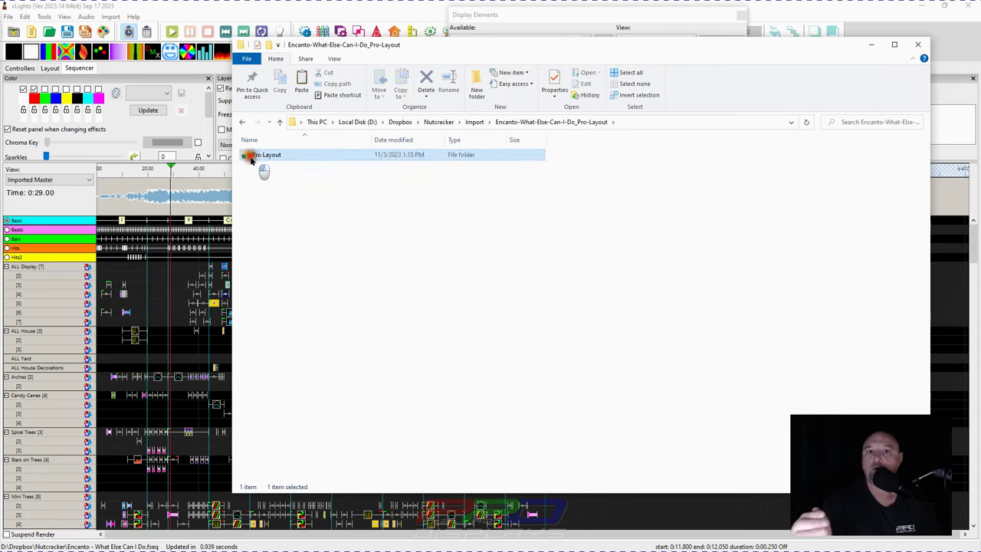
pyautogui.doubleClick(260, 156)
pyautogui.click(286, 165)
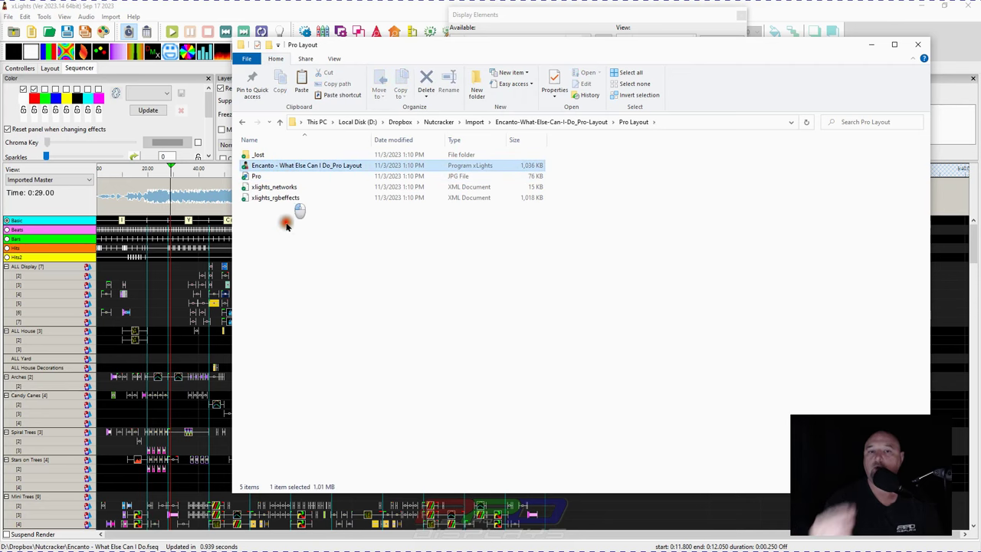
pyautogui.moveTo(402, 46); pyautogui.dragTo(651, 49)
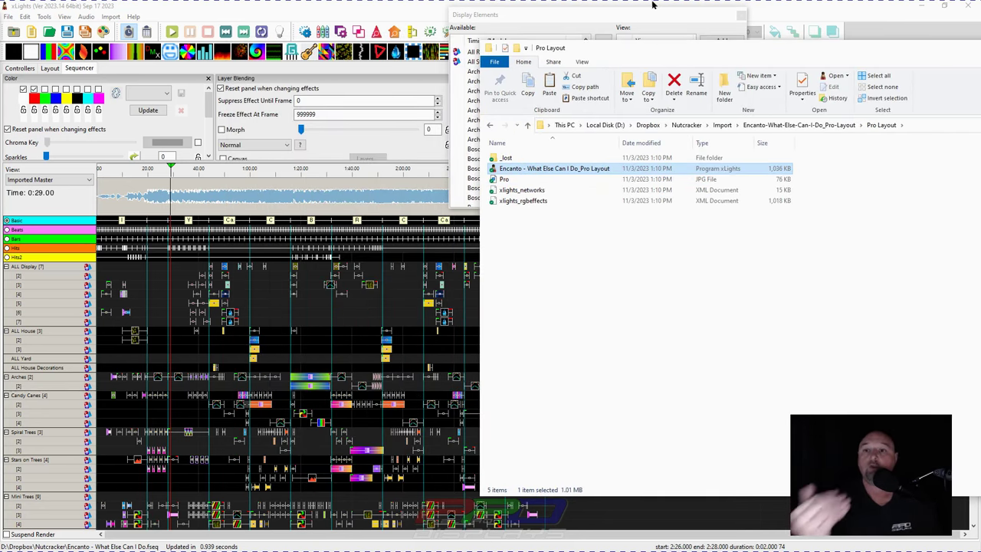
pyautogui.moveTo(624, 48); pyautogui.dragTo(91, 84)
pyautogui.hotkey('alt', 'Tab')
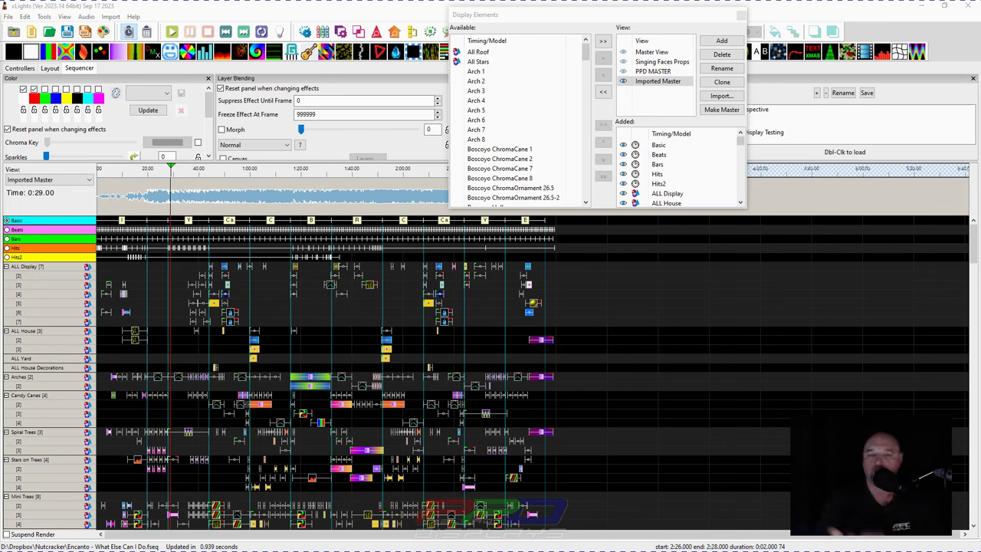
# - Compare PPD MASTER with Imported Master, then make Imported Master the master view and dismiss the warning
pyautogui.click(646, 81)
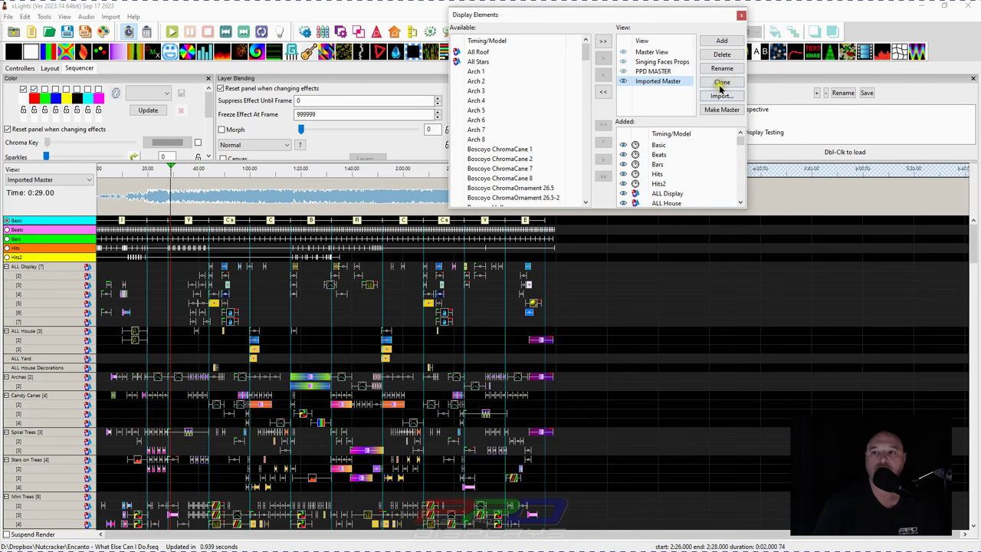
pyautogui.click(653, 71)
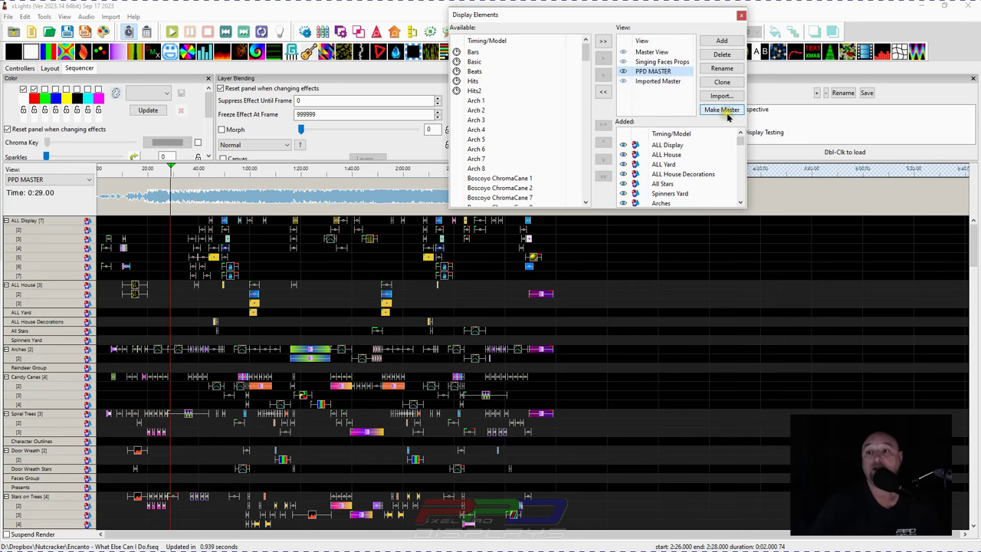
pyautogui.click(657, 81)
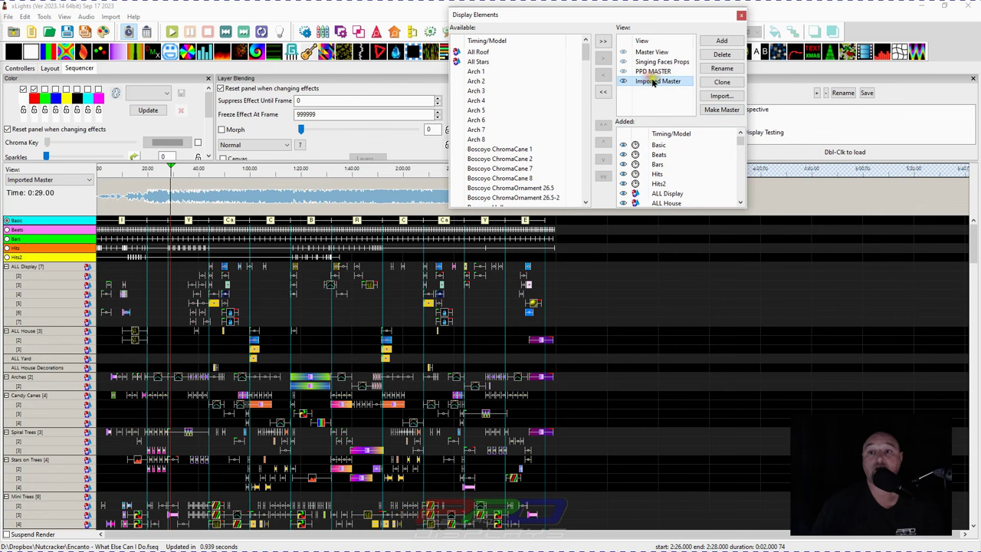
pyautogui.click(711, 111)
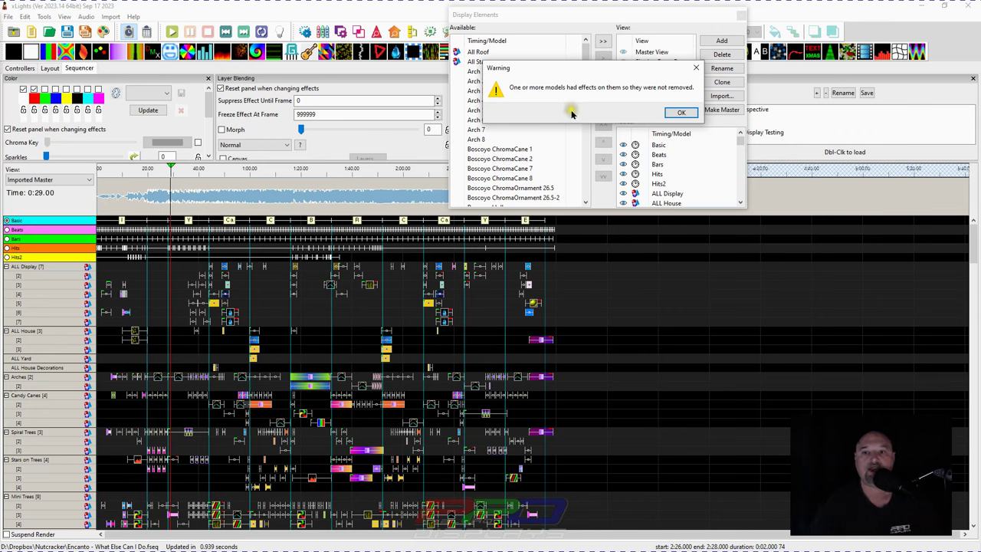
pyautogui.click(682, 112)
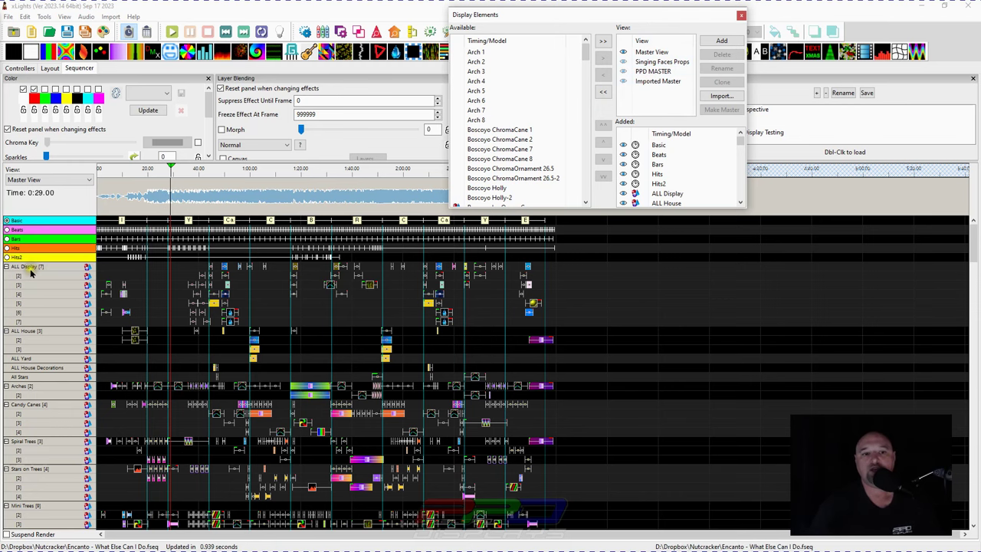
# - Select a span on the ALL Display row and move the playhead to 3:15.400
pyautogui.click(109, 268)
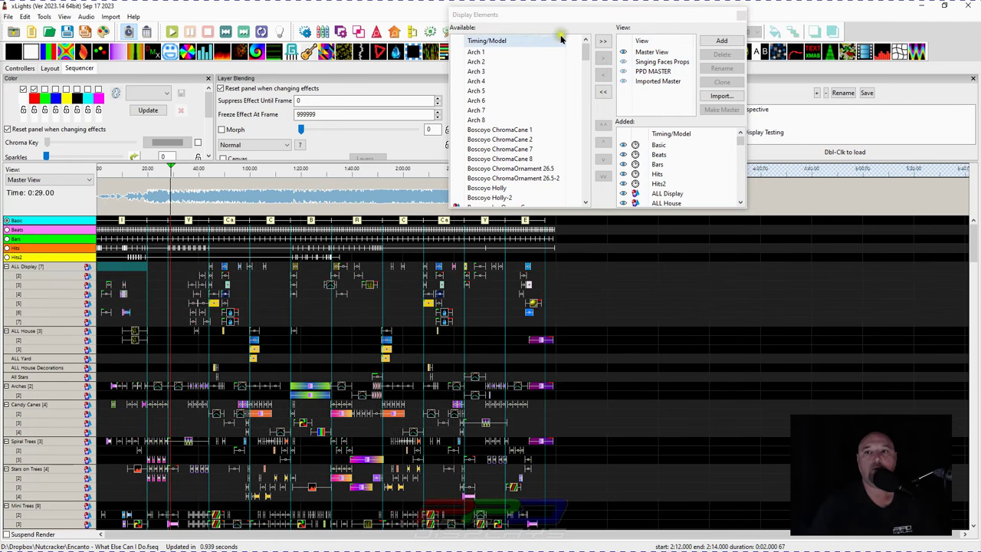
pyautogui.moveTo(740, 138)
pyautogui.mouseDown()
pyautogui.moveTo(740, 196)
pyautogui.moveTo(739, 139)
pyautogui.mouseUp()
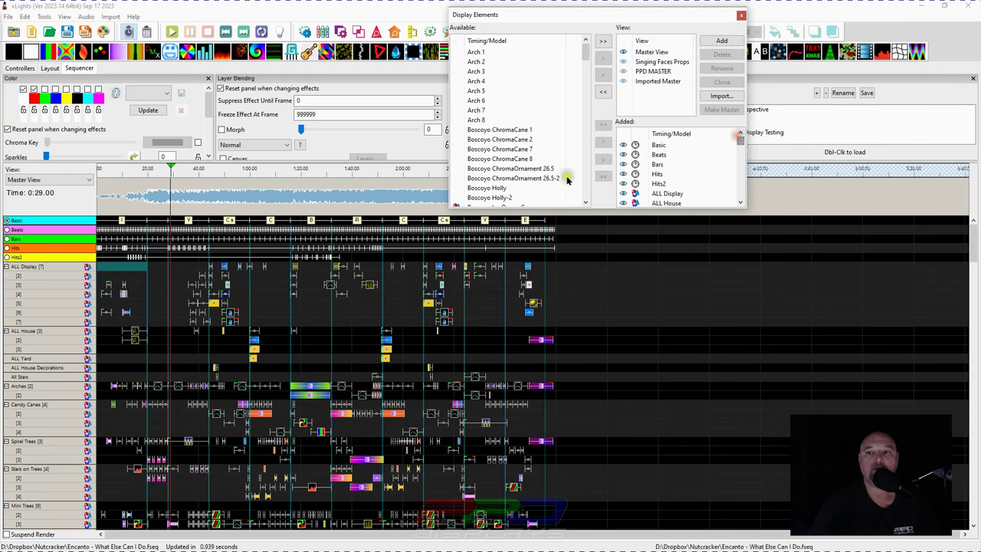
pyautogui.click(597, 220)
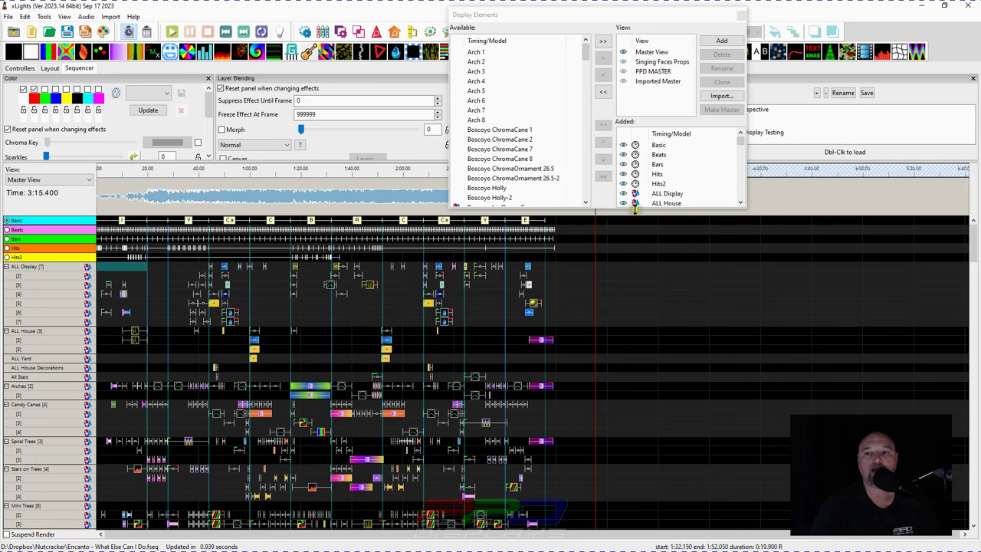
# - Enlarge Display Elements to review ALL House and ALL House Decorations, close it, and render all effects
pyautogui.moveTo(651, 208); pyautogui.dragTo(661, 477)
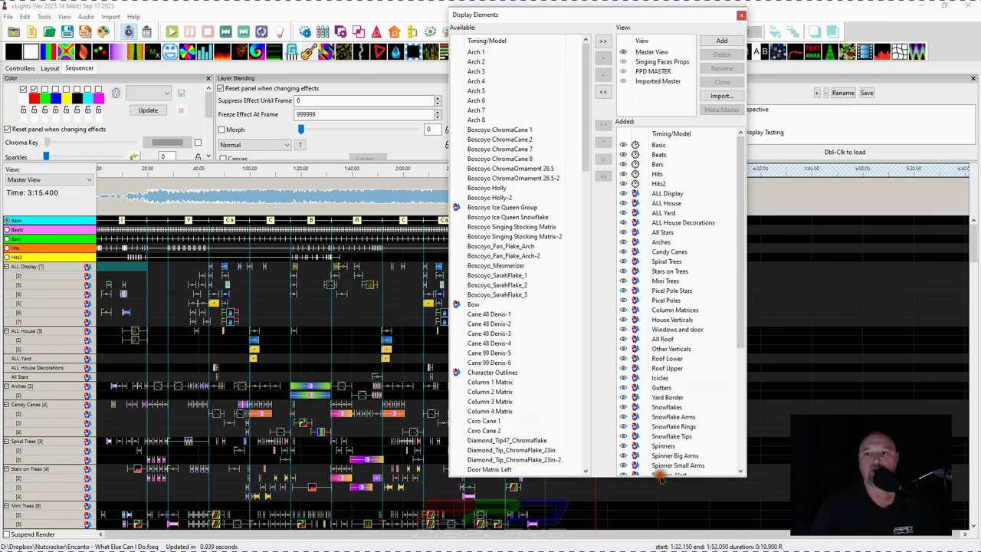
pyautogui.click(661, 203)
pyautogui.click(664, 223)
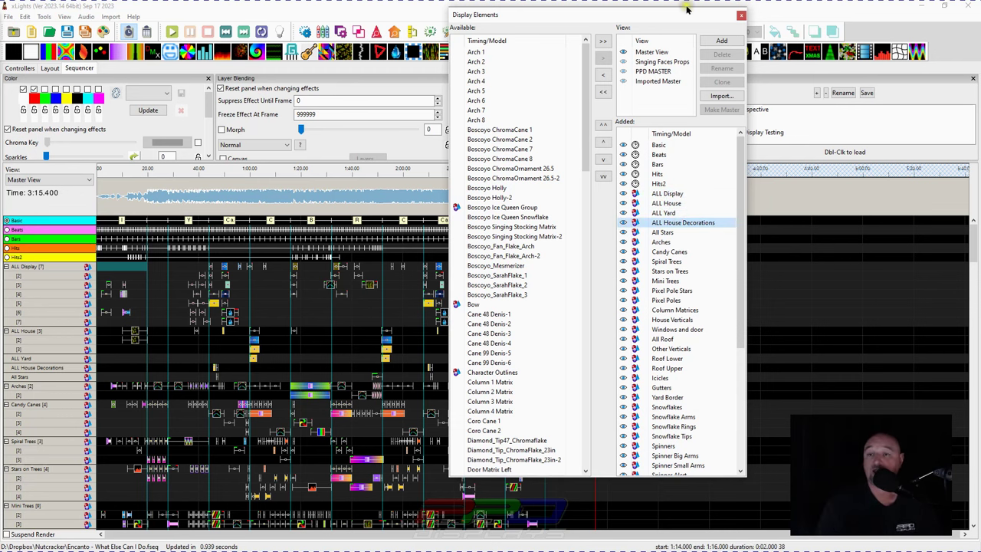
pyautogui.click(741, 15)
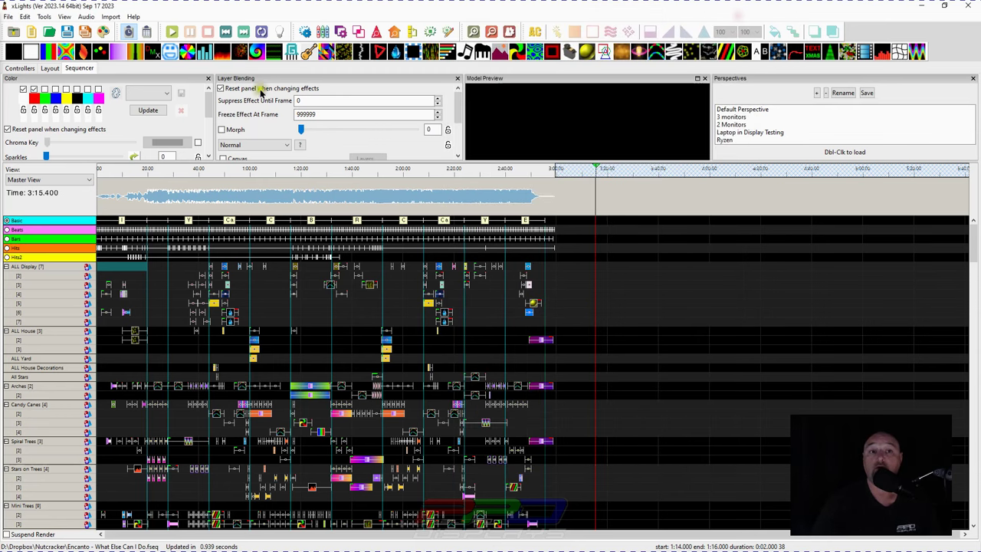
pyautogui.click(103, 32)
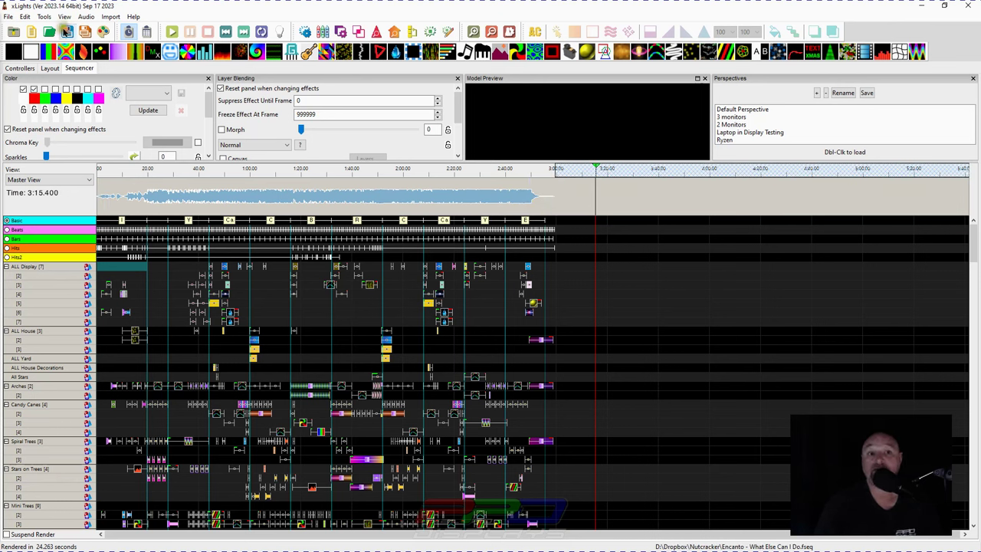
# - Save the rendered Encanto sequence and open the House Preview
pyautogui.click(67, 31)
pyautogui.click(86, 32)
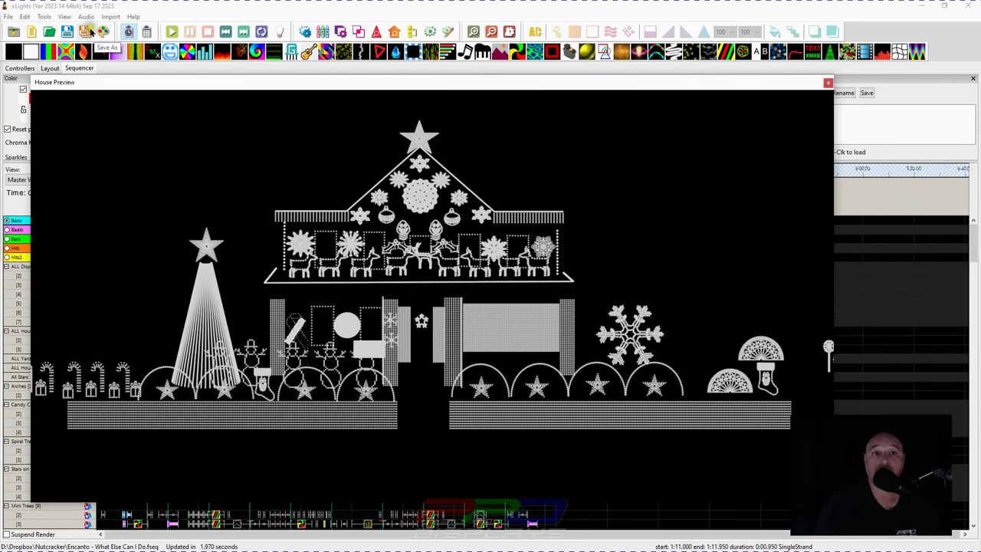
# - Focus the sequencer and play the Encanto sequence on the house preview
pyautogui.click(165, 30)
pyautogui.click(170, 31)
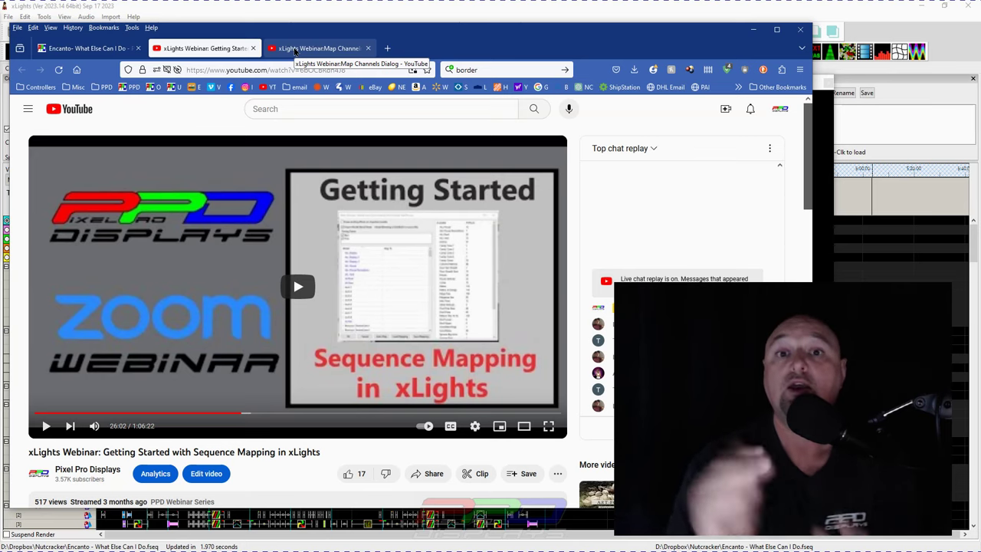
# - Switch to the xLights Webinar: Map Channels Dialog video tab
pyautogui.click(296, 49)
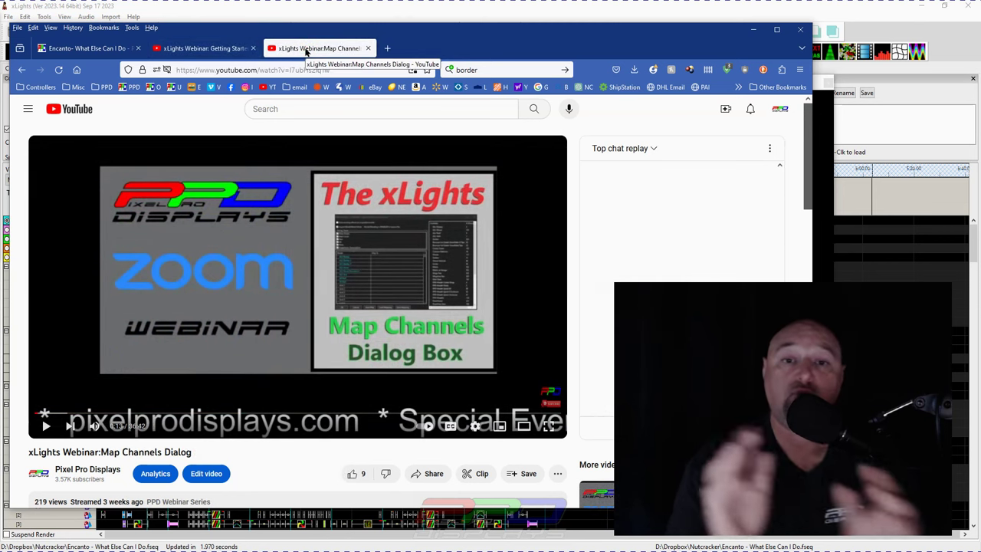